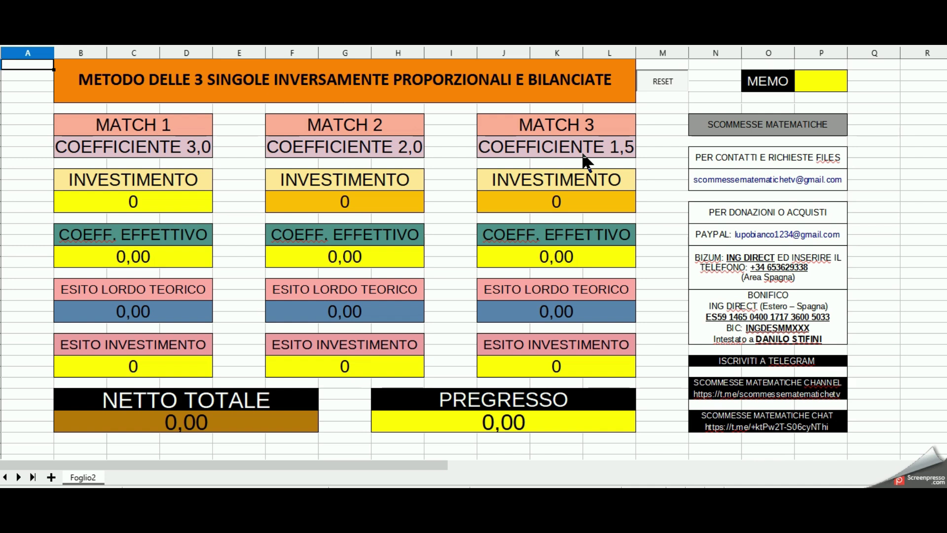
Pick 2 as the Match 1 investment from its dropdown list.
{"action": "scroll", "coordinate": [567, 158], "scroll_direction": "down", "scroll_amount": 3}
{"action": "scroll", "coordinate": [562, 157], "scroll_direction": "up", "scroll_amount": 3}
{"action": "left_click", "coordinate": [832, 82]}
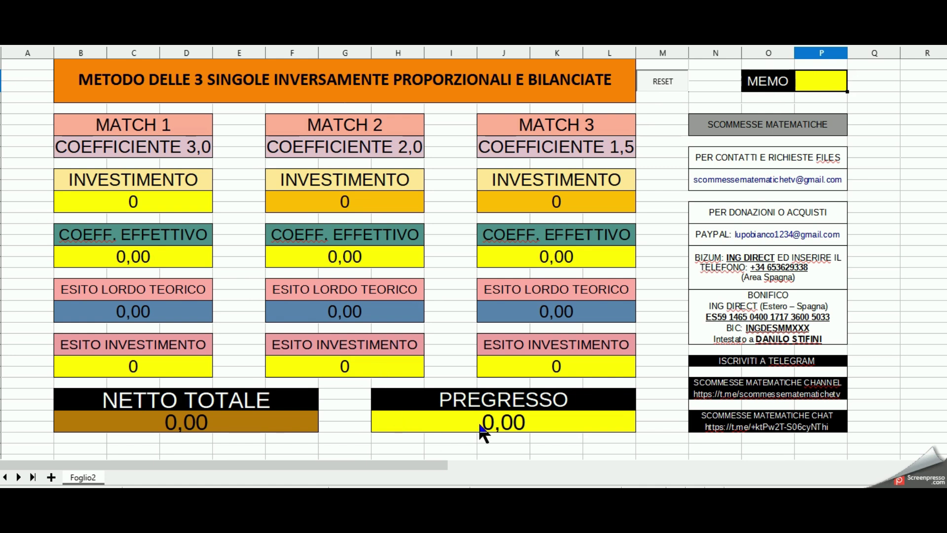
{"action": "left_click", "coordinate": [137, 193]}
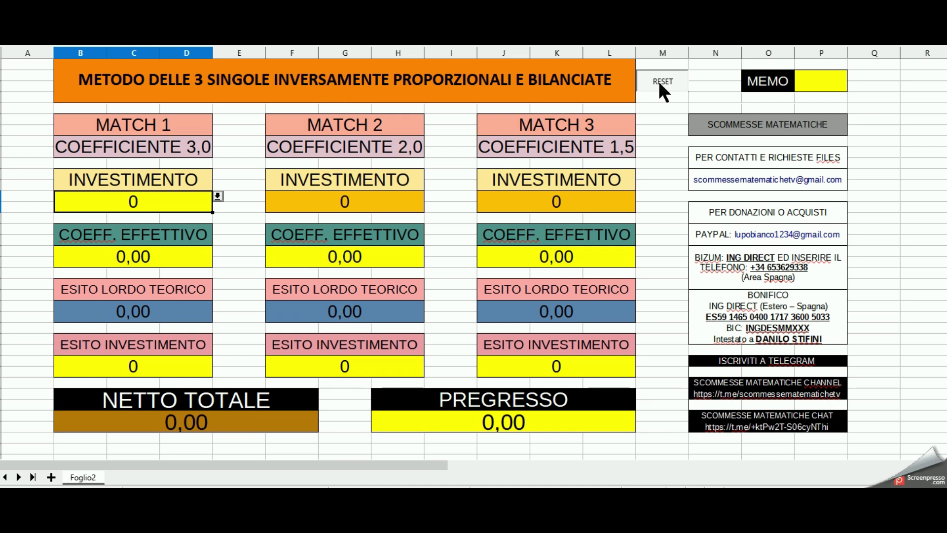
{"action": "left_click", "coordinate": [218, 197]}
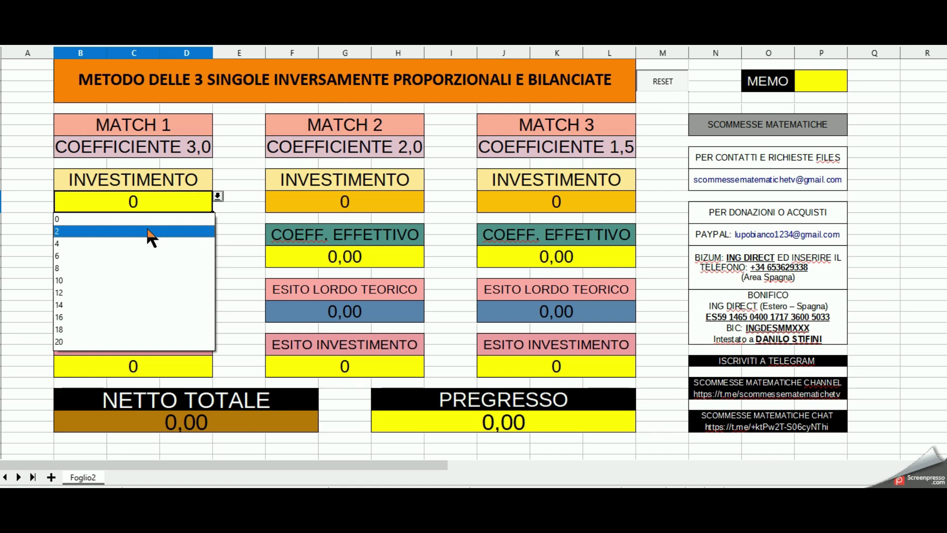
{"action": "left_click", "coordinate": [148, 230]}
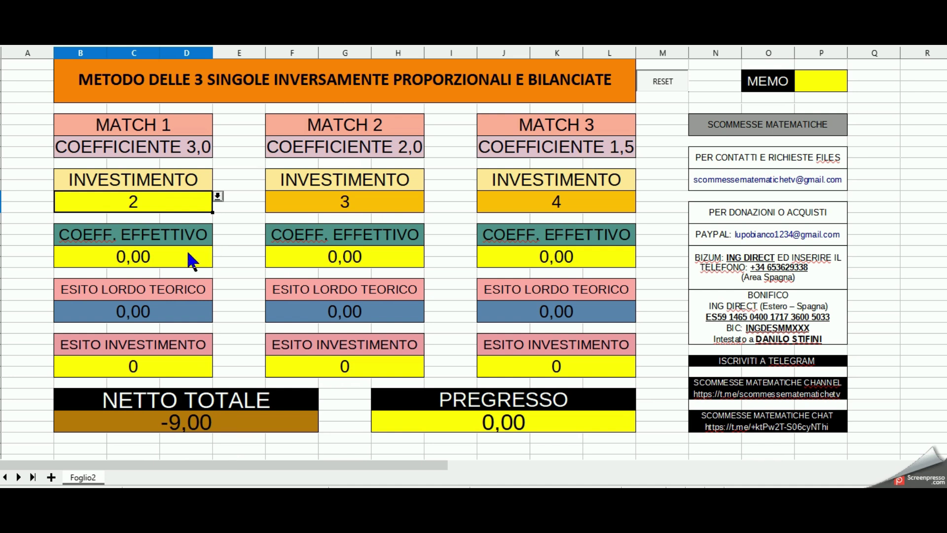
Enter effective coefficients 3,2, 2 and 1,65 for Matches 1, 2 and 3.
{"action": "left_click", "coordinate": [171, 256]}
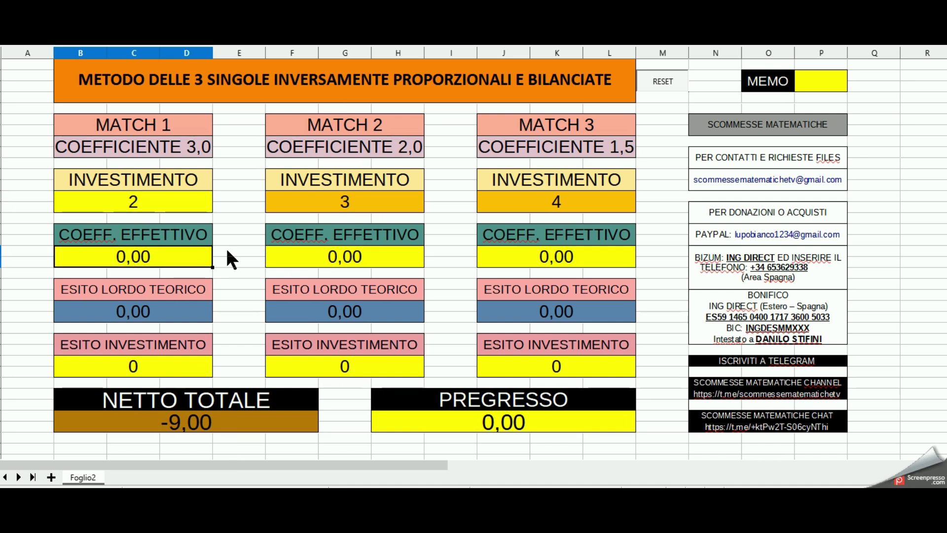
{"action": "type", "text": "3,2"}
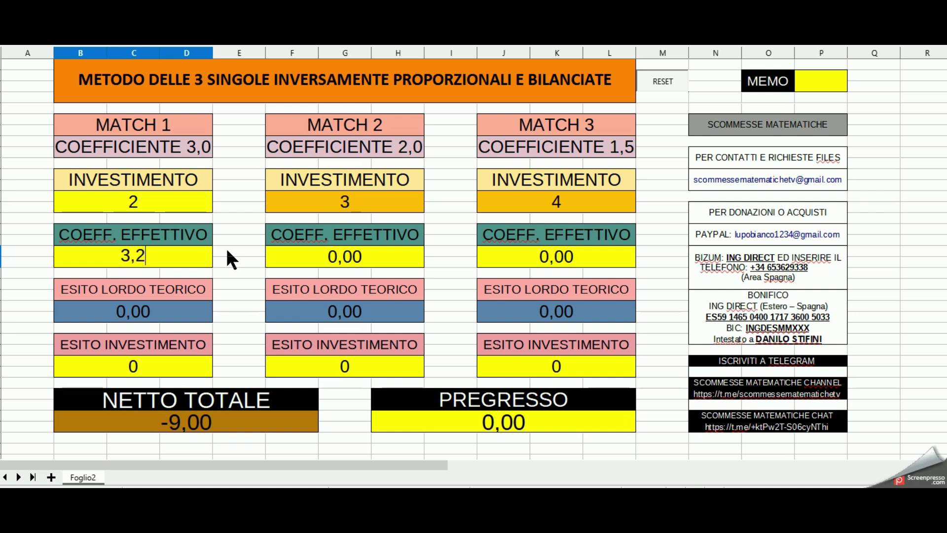
{"action": "key", "text": "Tab"}
{"action": "key", "text": "Tab"}
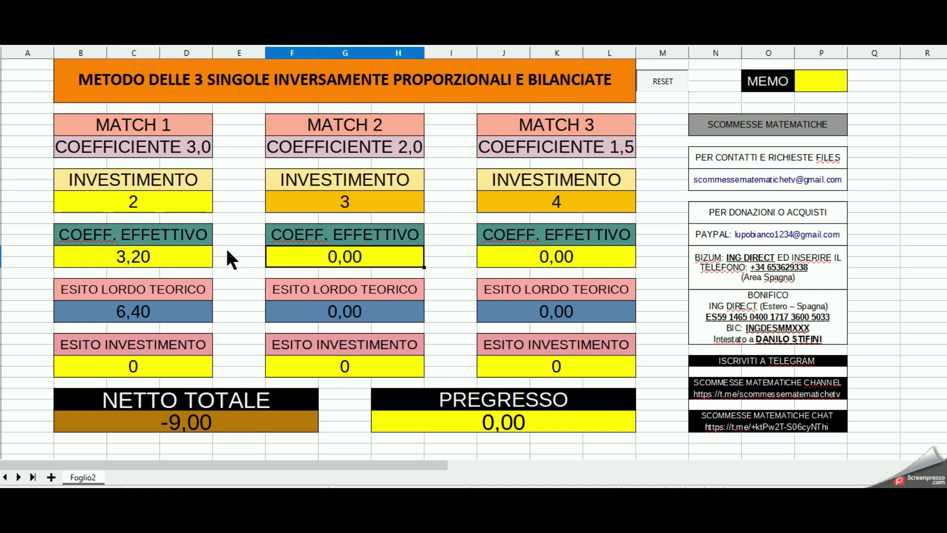
{"action": "type", "text": "2"}
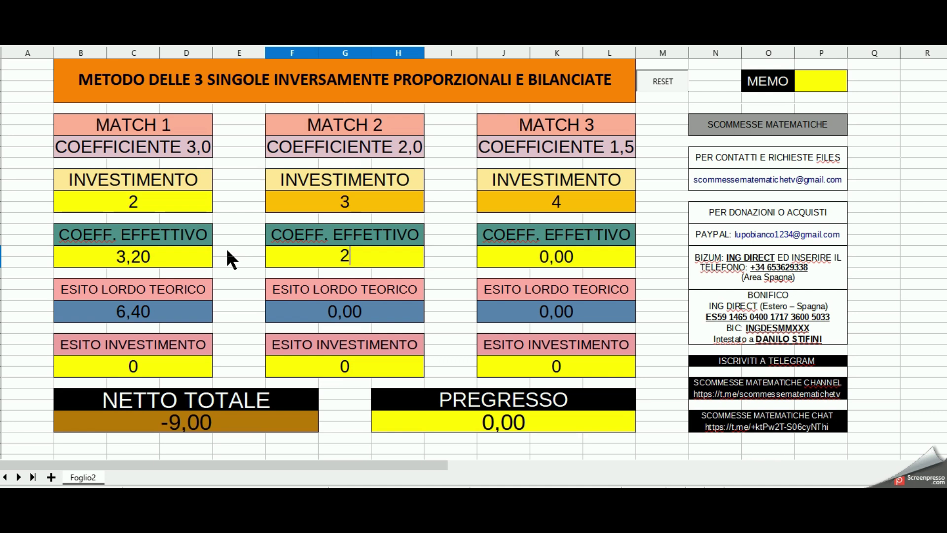
{"action": "key", "text": "Tab"}
{"action": "key", "text": "Tab"}
{"action": "type", "text": "1,65"}
{"action": "key", "text": "Return"}
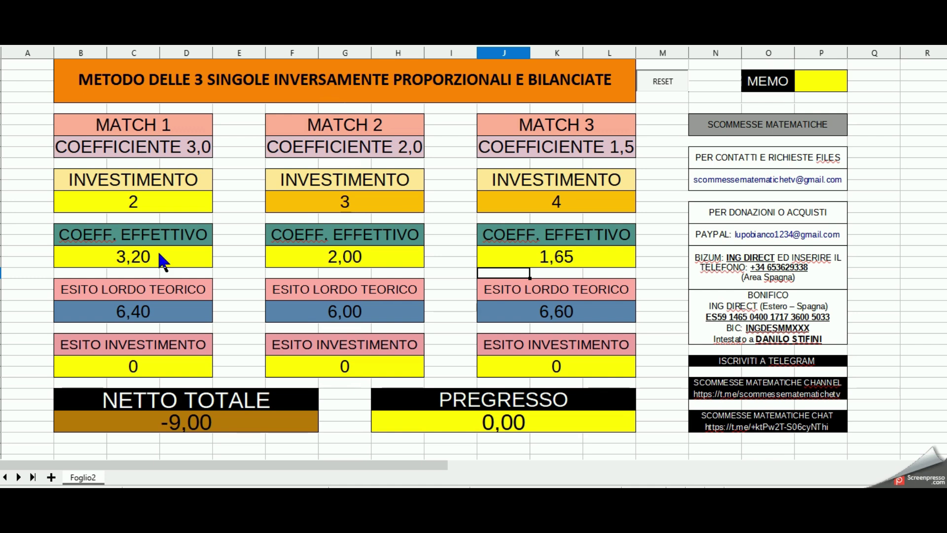
Enter investment outcomes 2, 3 and 4 in the three ESITO INVESTIMENTO cells.
{"action": "left_click", "coordinate": [134, 366]}
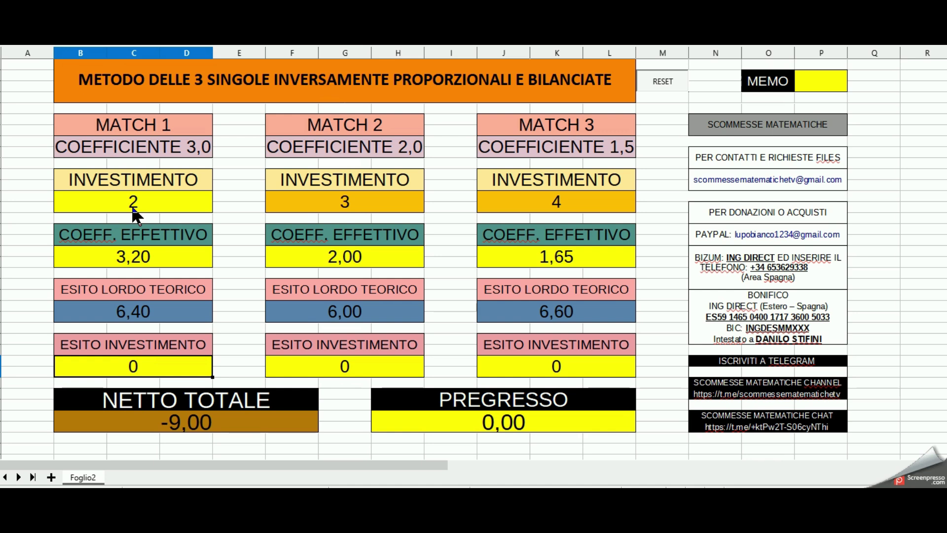
{"action": "type", "text": "2"}
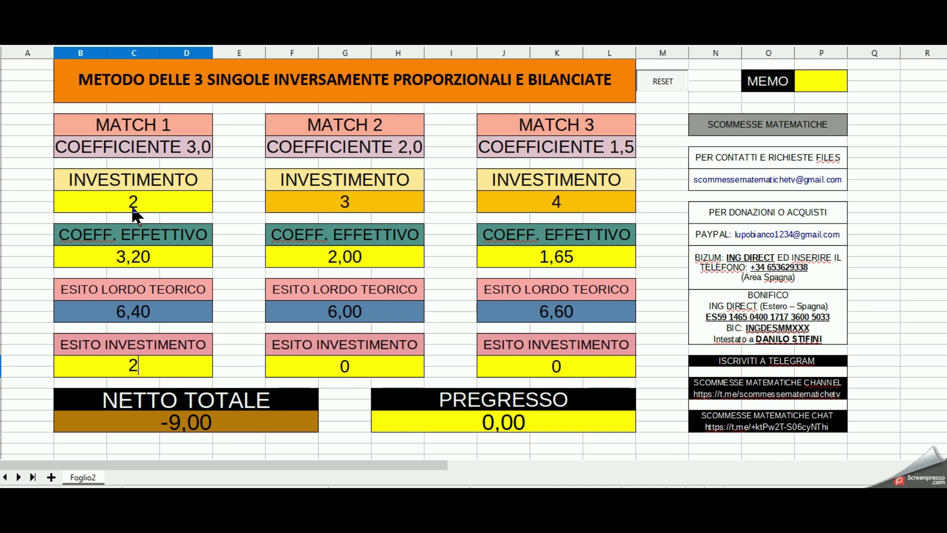
{"action": "key", "text": "Tab"}
{"action": "key", "text": "Tab"}
{"action": "type", "text": "3"}
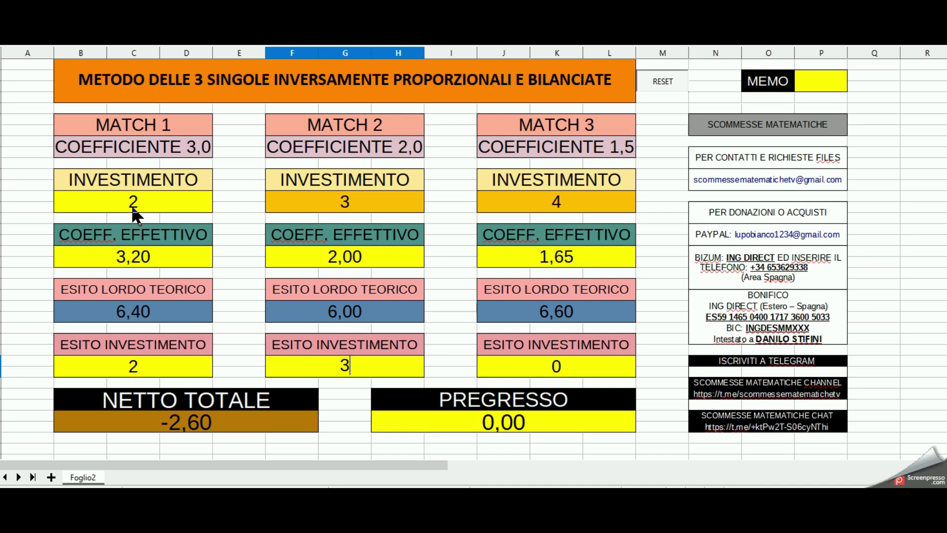
{"action": "key", "text": "Tab"}
{"action": "key", "text": "Tab"}
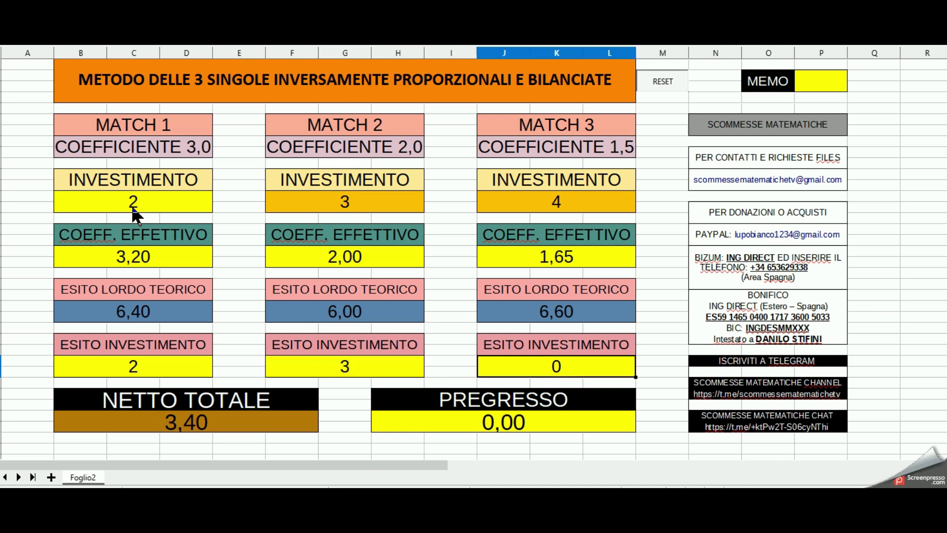
{"action": "type", "text": "4"}
{"action": "key", "text": "Return"}
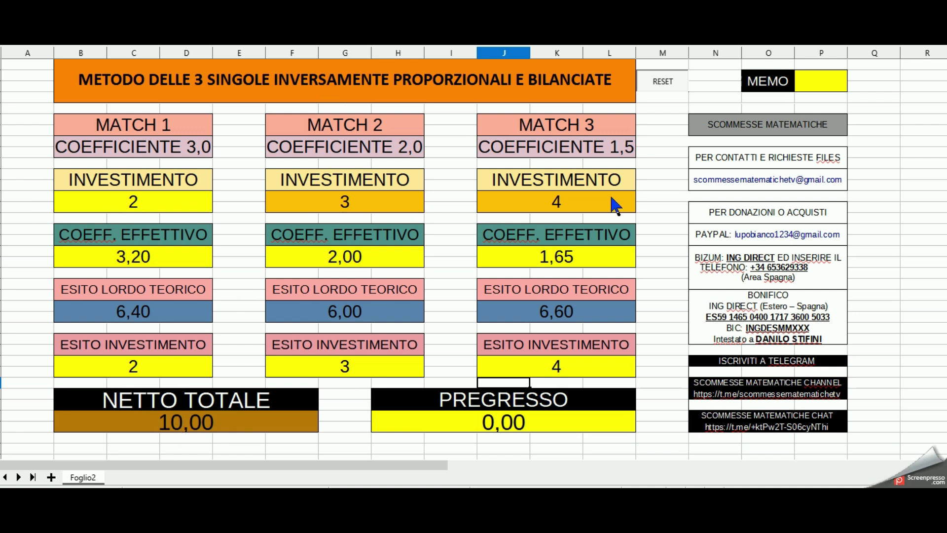
{"action": "left_click", "coordinate": [133, 315]}
{"action": "left_click", "coordinate": [330, 321]}
{"action": "left_click", "coordinate": [531, 316]}
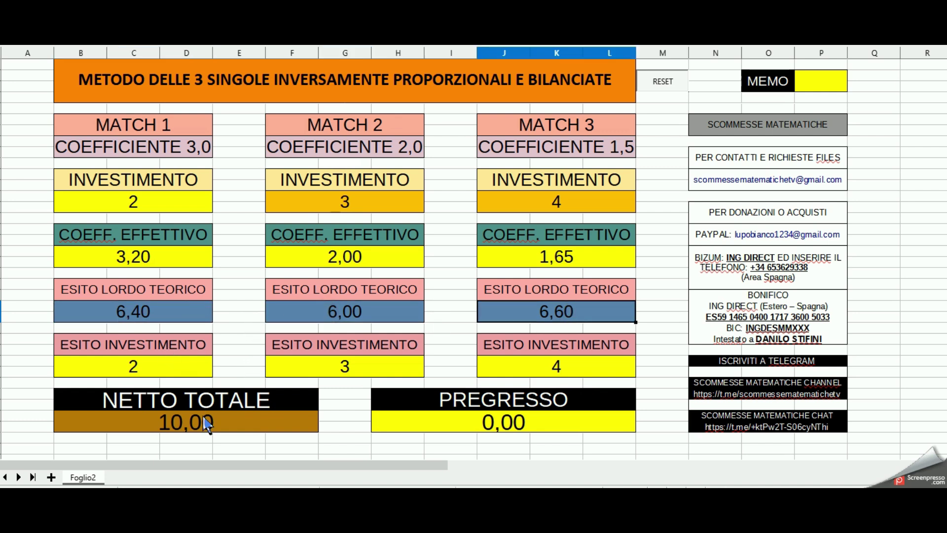
{"action": "left_click", "coordinate": [204, 419]}
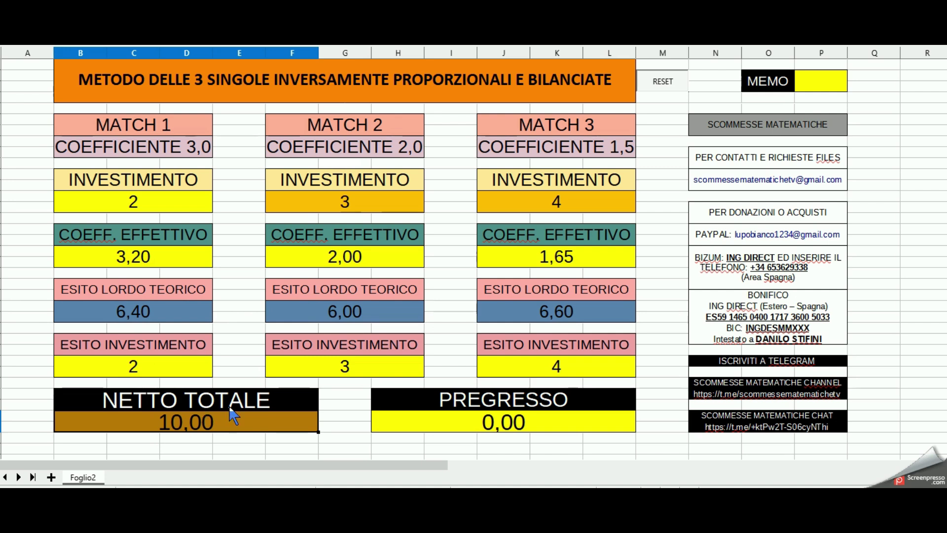
{"action": "left_click", "coordinate": [139, 375]}
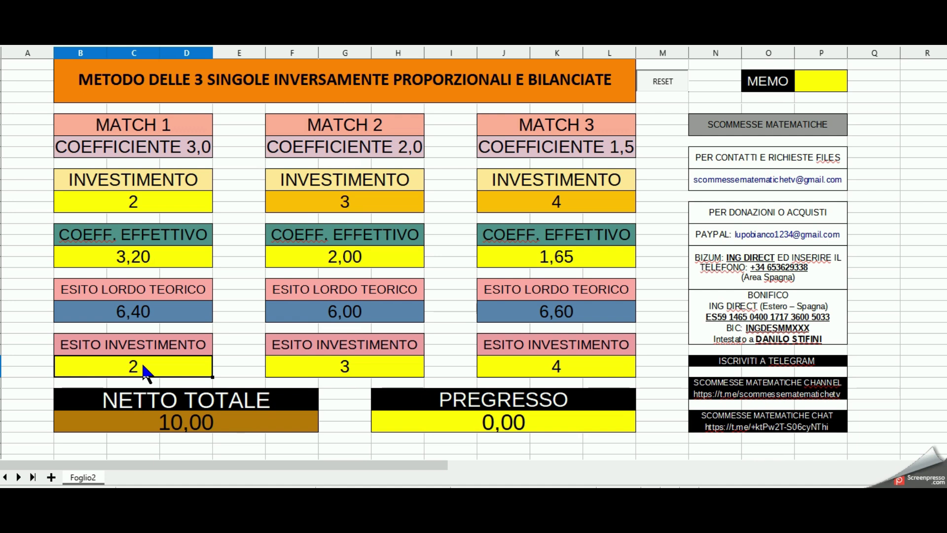
Change Match 1's investment outcome to 0.
{"action": "type", "text": "0"}
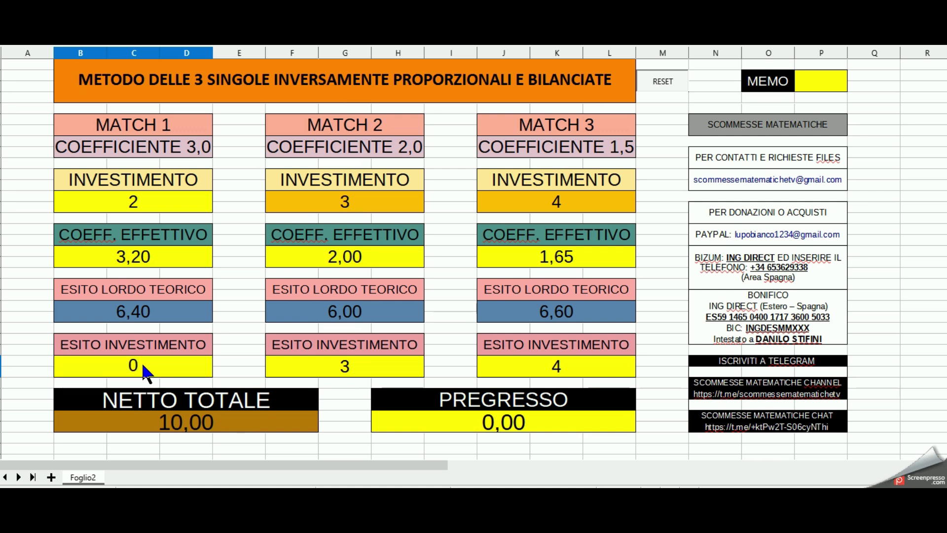
{"action": "key", "text": "Return"}
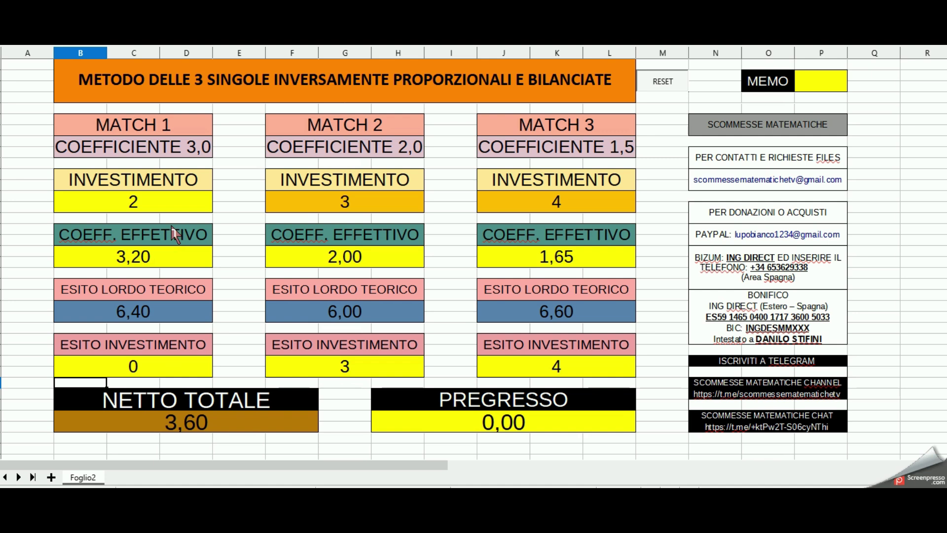
Set the Match 1 investment to 0 and run the RESET macro to clear the sheet.
{"action": "left_click", "coordinate": [202, 203]}
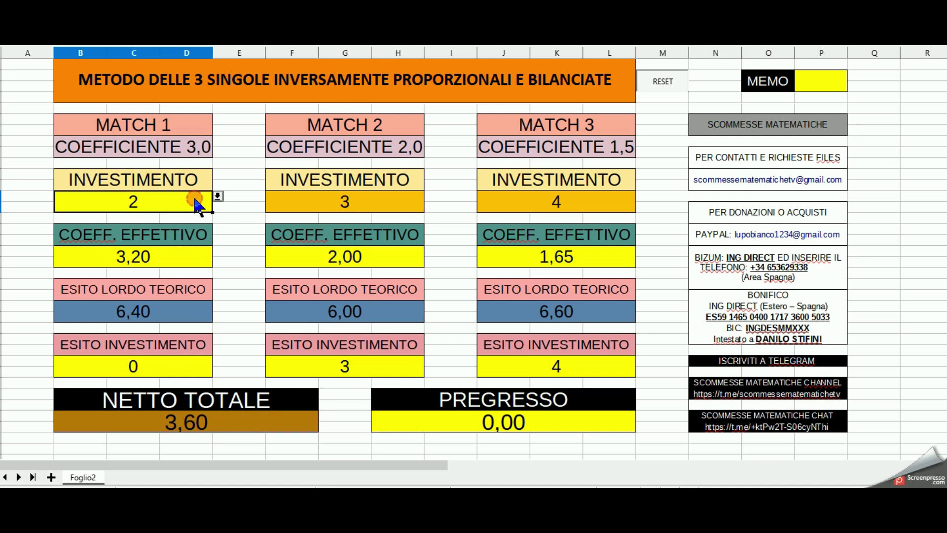
{"action": "left_click", "coordinate": [218, 196]}
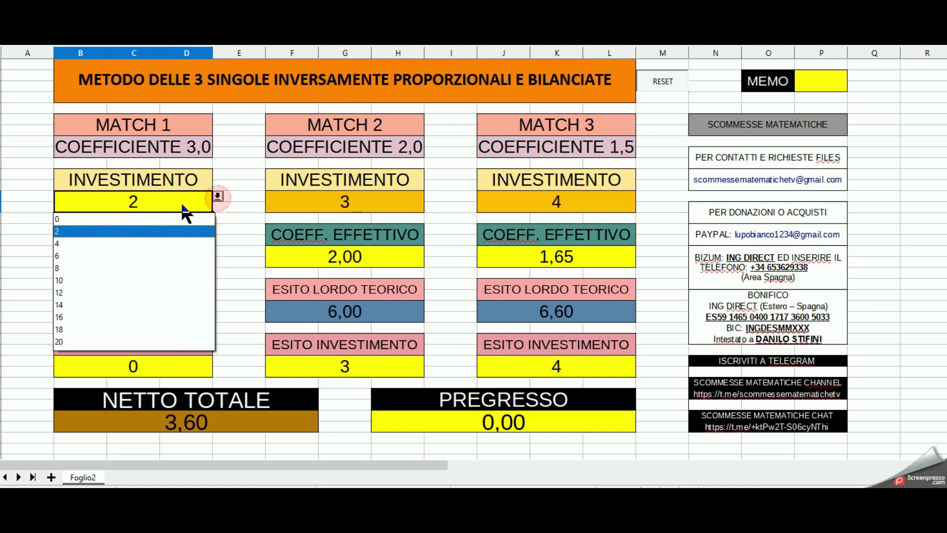
{"action": "left_click", "coordinate": [157, 219]}
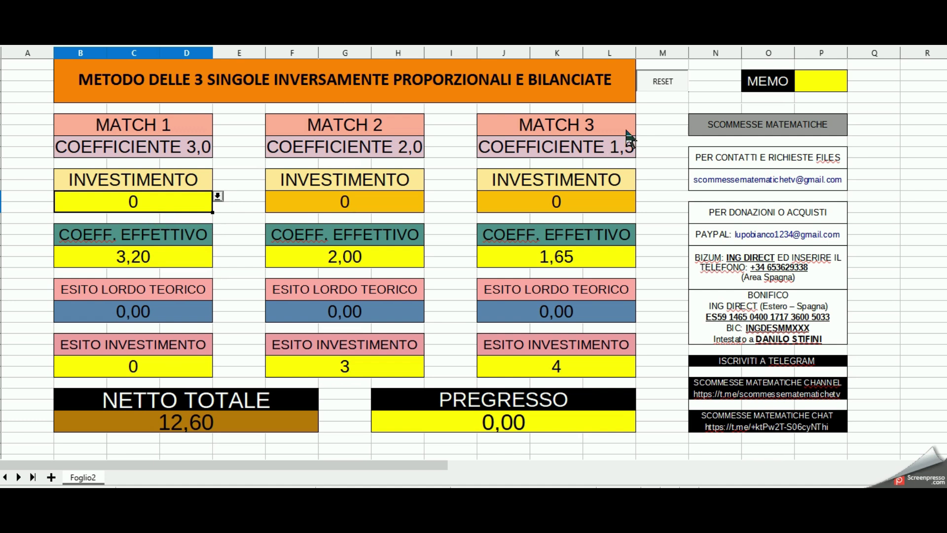
{"action": "left_click", "coordinate": [668, 82]}
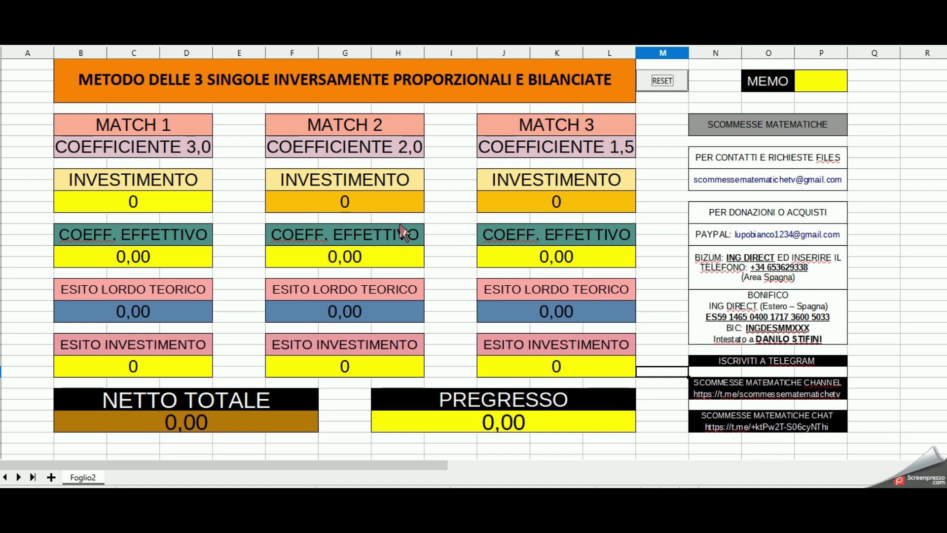
{"action": "left_click", "coordinate": [167, 202]}
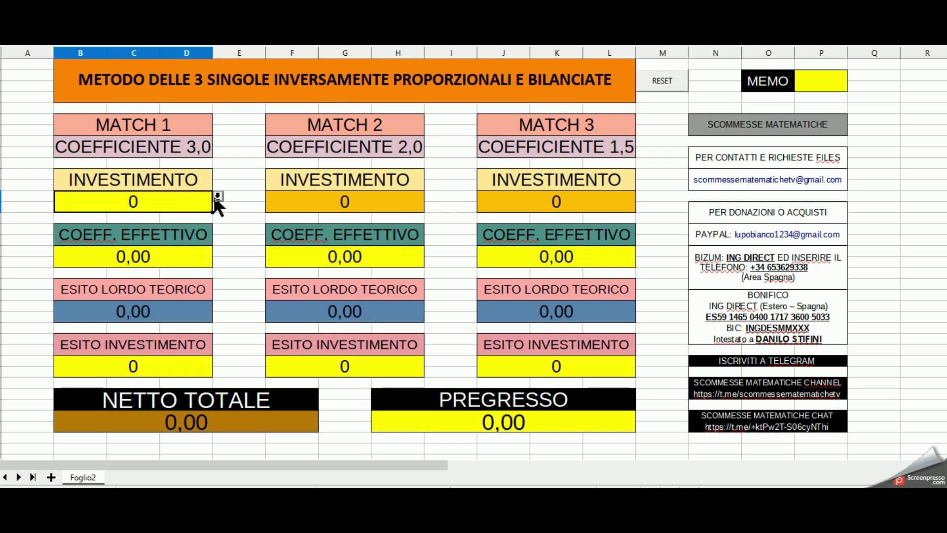
{"action": "left_click", "coordinate": [217, 197]}
{"action": "left_click", "coordinate": [164, 231]}
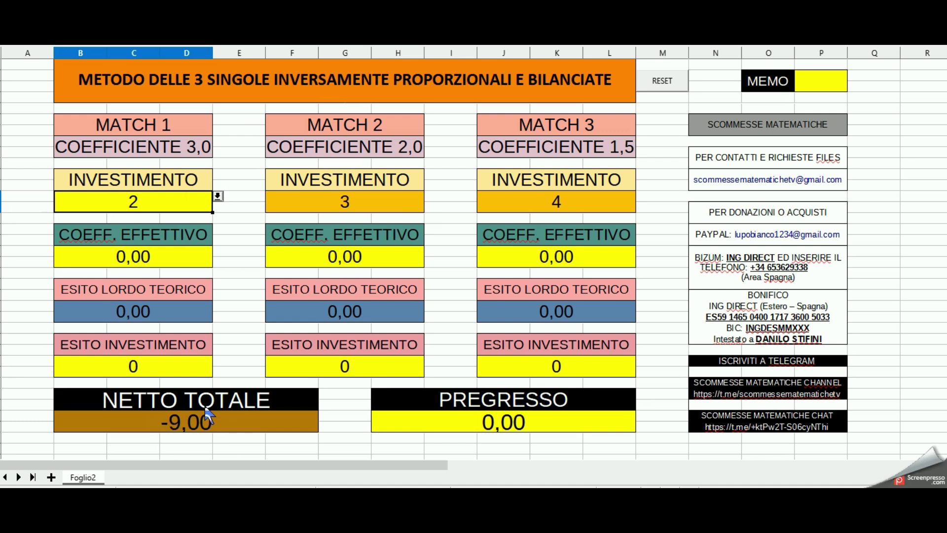
{"action": "left_click", "coordinate": [218, 197]}
{"action": "left_click", "coordinate": [134, 268]}
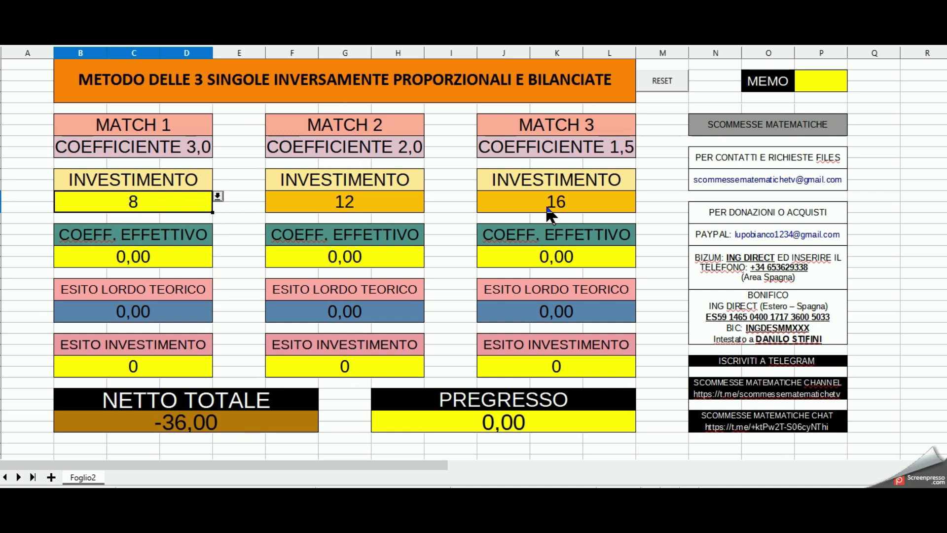
{"action": "left_click", "coordinate": [217, 196]}
{"action": "left_click", "coordinate": [151, 236]}
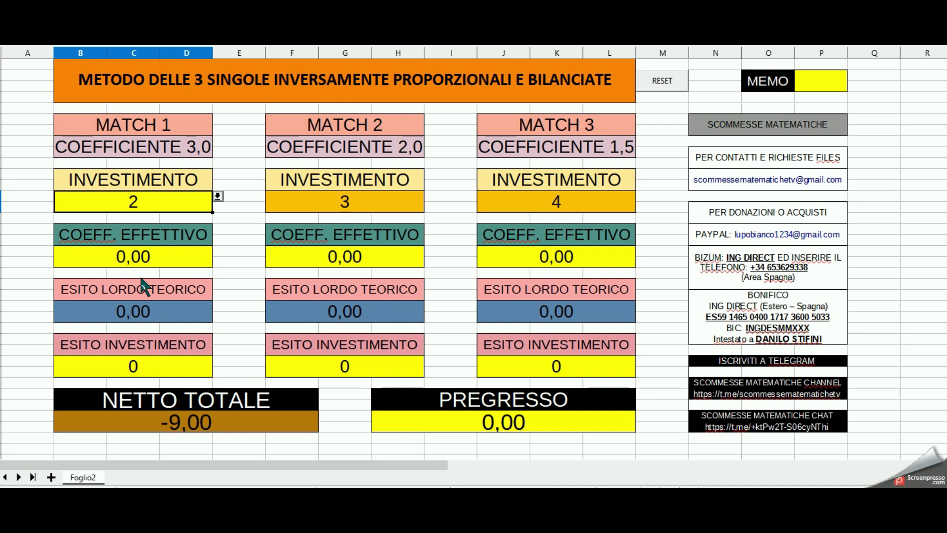
Enter effective coefficients 3, 2,25 and 1,6 for the three matches.
{"action": "left_click", "coordinate": [119, 263]}
{"action": "type", "text": "3"}
{"action": "key", "text": "Return"}
{"action": "key", "text": "Tab"}
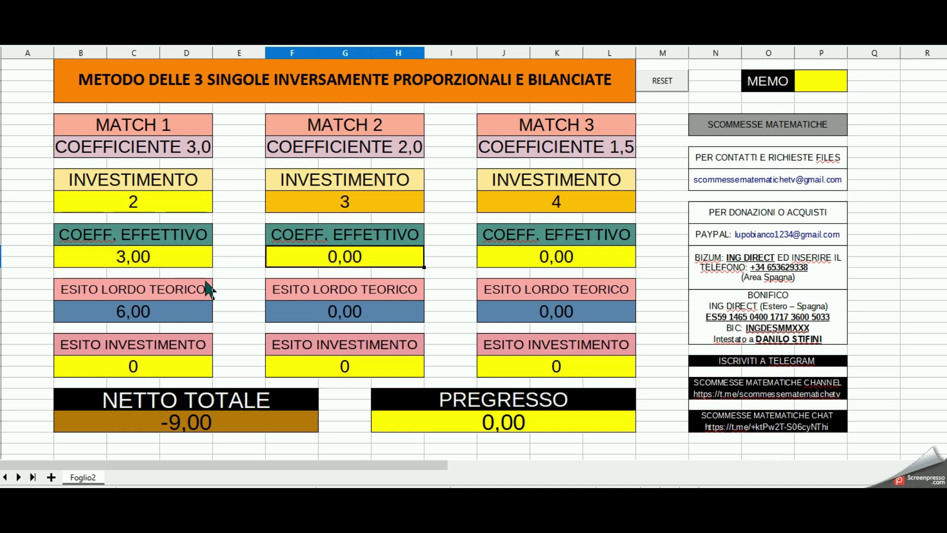
{"action": "type", "text": "2,25"}
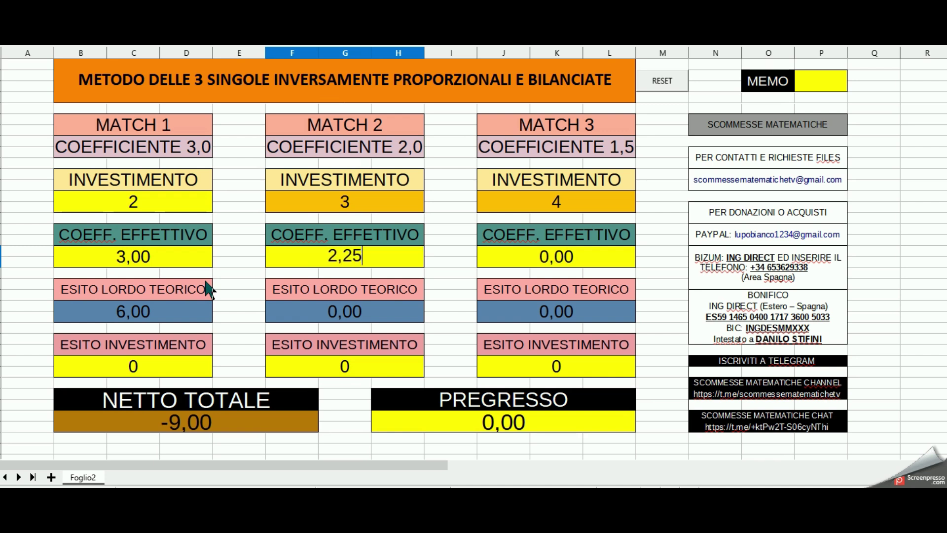
{"action": "key", "text": "Tab"}
{"action": "key", "text": "Tab"}
{"action": "type", "text": "1,6"}
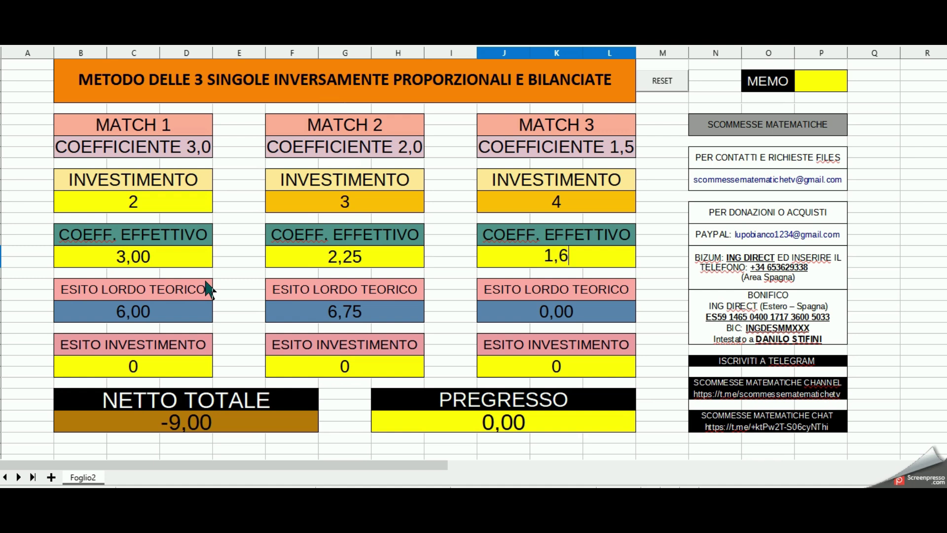
{"action": "key", "text": "Return"}
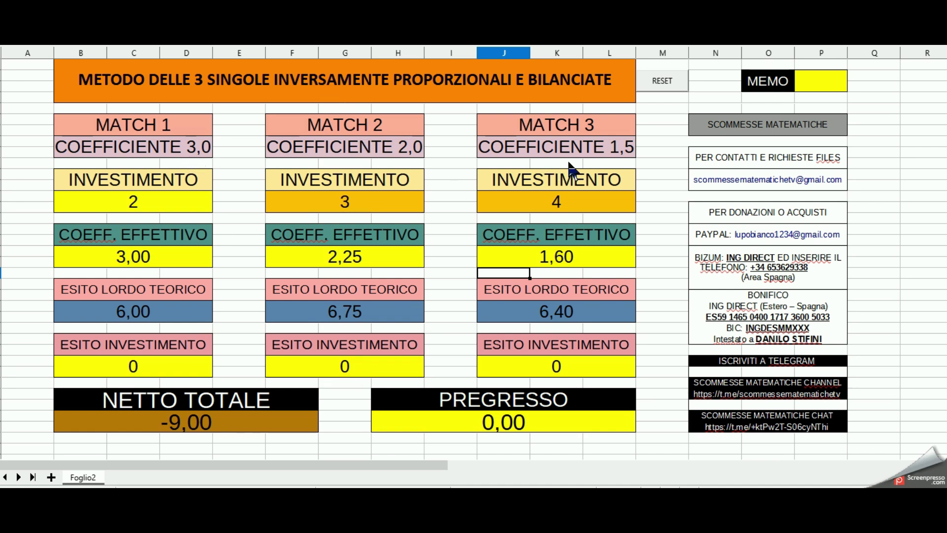
Enter 4 as Match 3's investment outcome.
{"action": "left_click", "coordinate": [558, 369]}
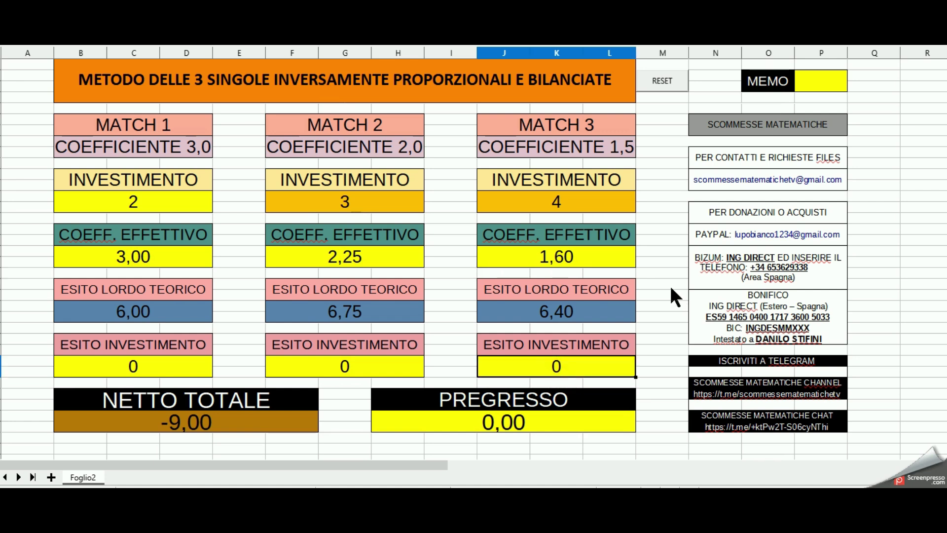
{"action": "type", "text": "4"}
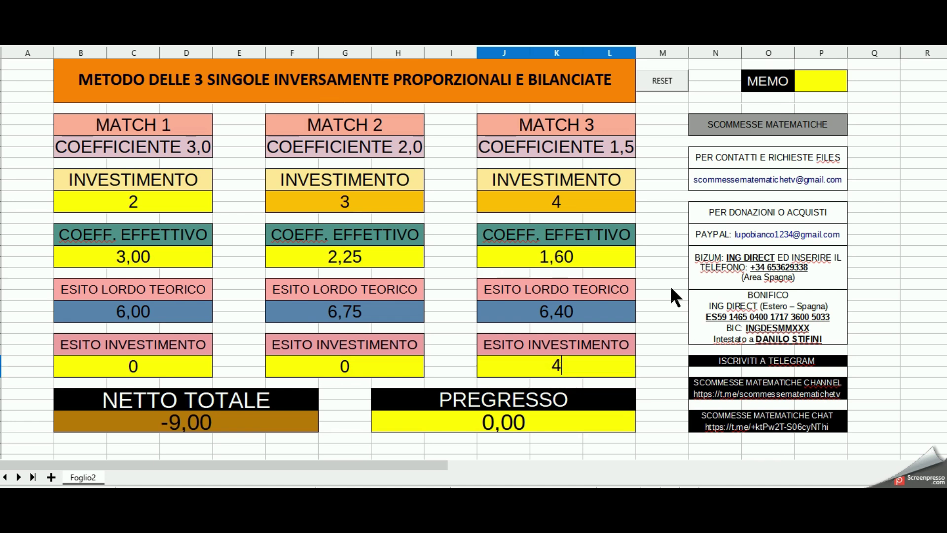
{"action": "key", "text": "Return"}
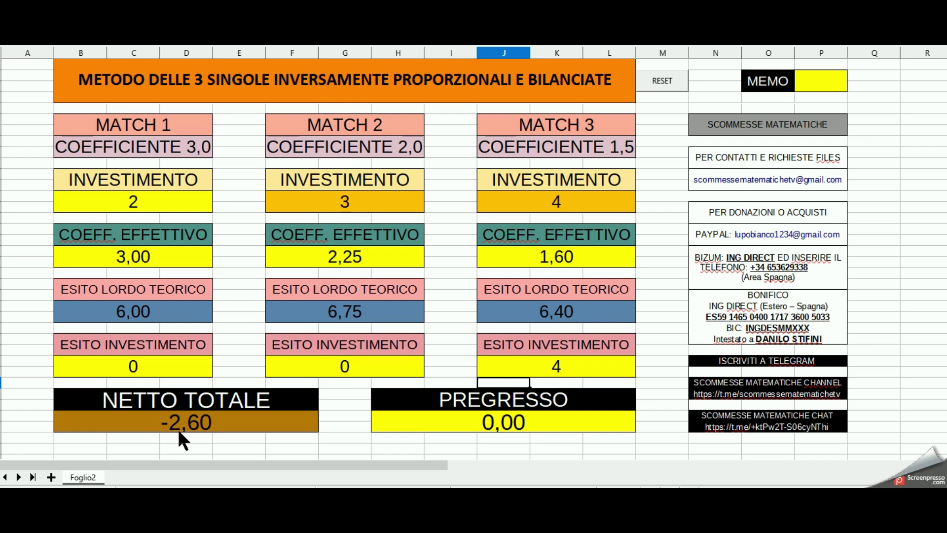
Store -2,60 in the MEMO cell.
{"action": "left_click", "coordinate": [820, 81]}
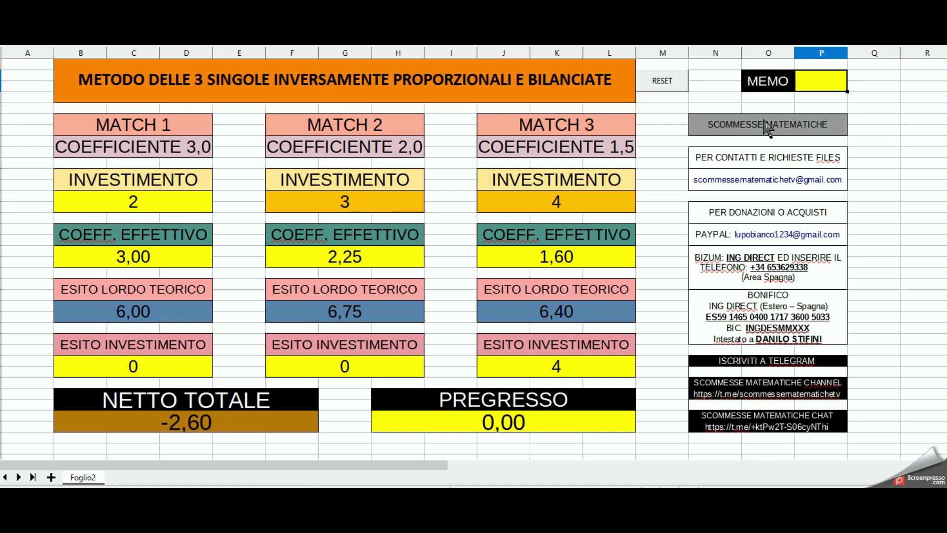
{"action": "type", "text": "-2,60"}
{"action": "key", "text": "Return"}
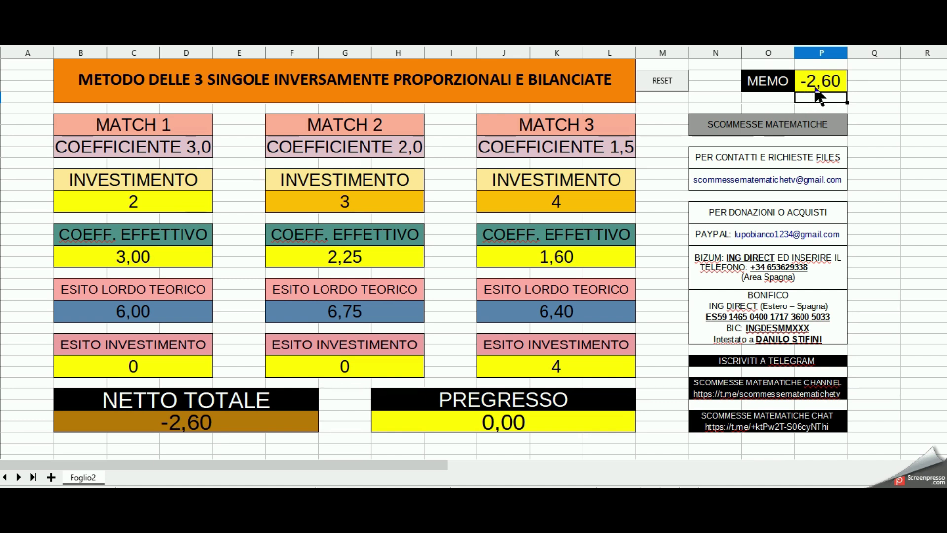
Set the Match 1 stake to 0 and run the RESET macro to zero the matches.
{"action": "left_click", "coordinate": [177, 201]}
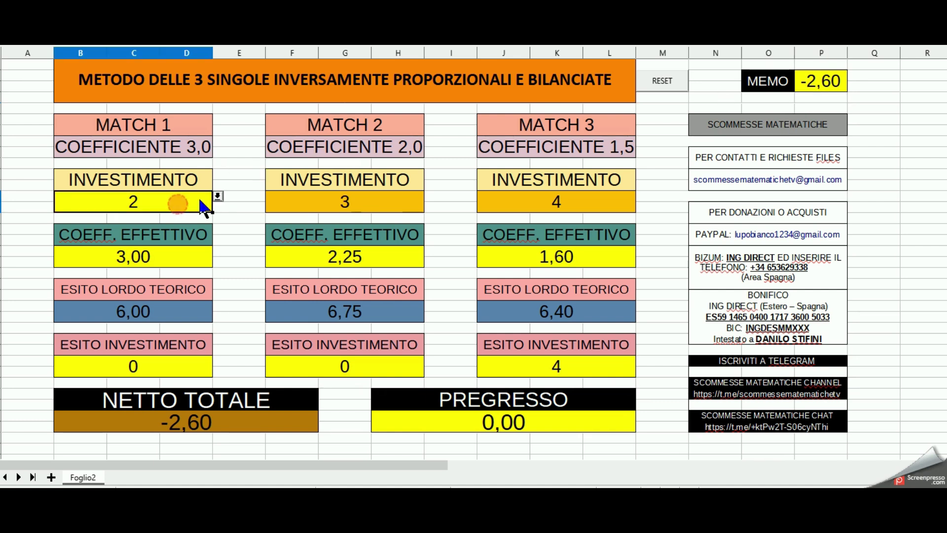
{"action": "left_click", "coordinate": [218, 196]}
{"action": "left_click", "coordinate": [207, 219]}
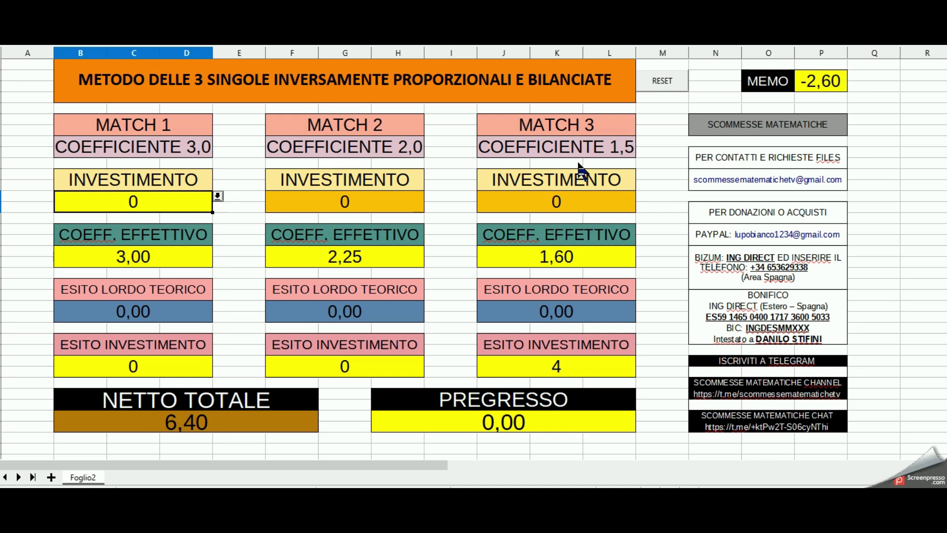
{"action": "left_click", "coordinate": [661, 82]}
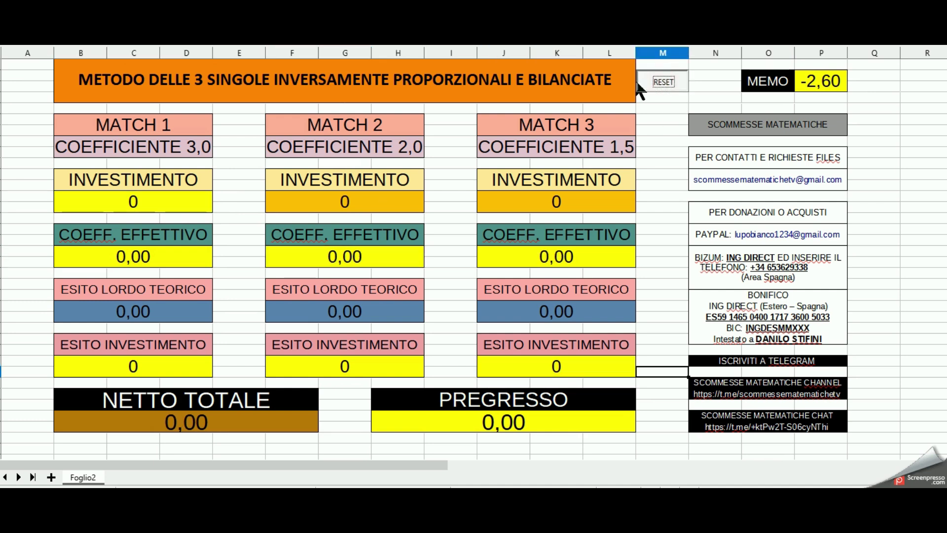
Enter -2,60 as the PREGRESSO carried-over balance.
{"action": "left_click", "coordinate": [526, 419]}
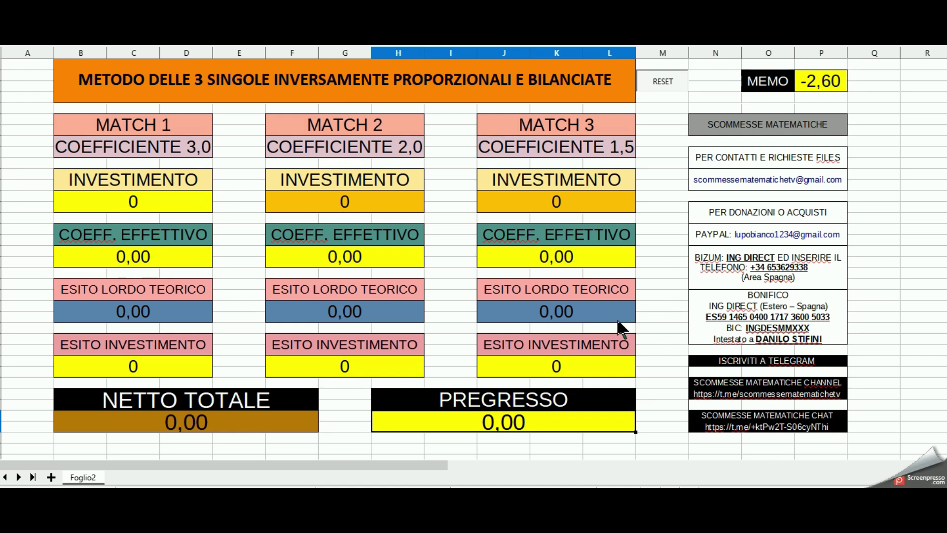
{"action": "type", "text": "-2,60"}
{"action": "key", "text": "Return"}
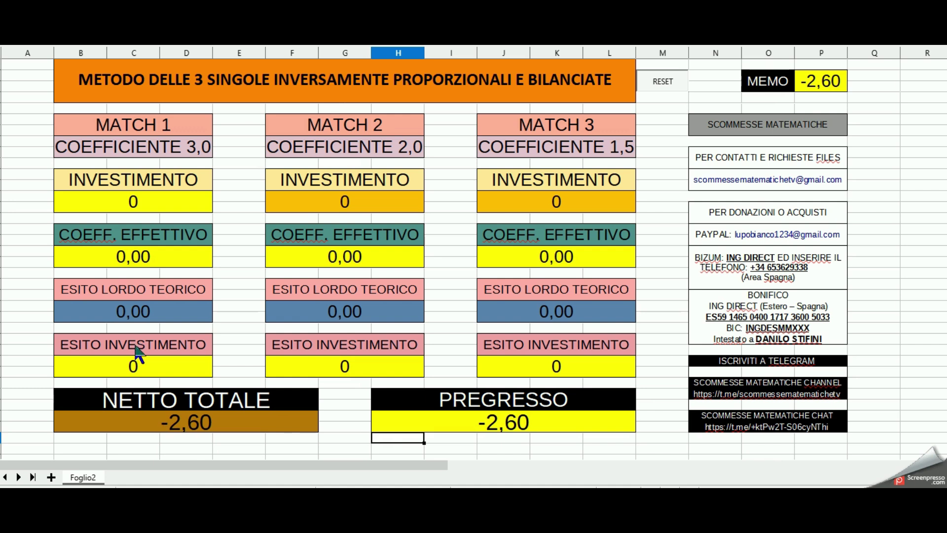
{"action": "left_click", "coordinate": [158, 202]}
{"action": "left_click", "coordinate": [218, 196]}
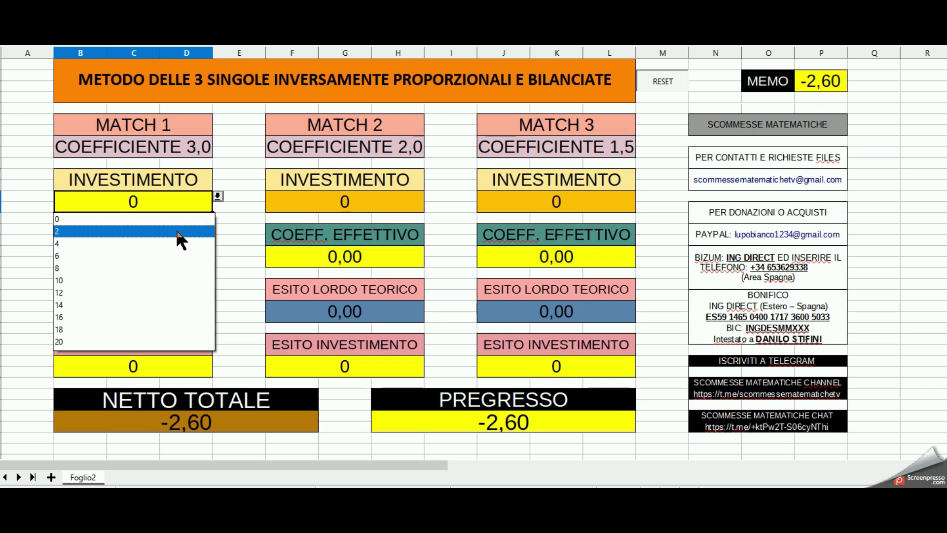
Set the Match 1 stake to 2 and enter coefficients 3, 2 and 1,55.
{"action": "left_click", "coordinate": [177, 232]}
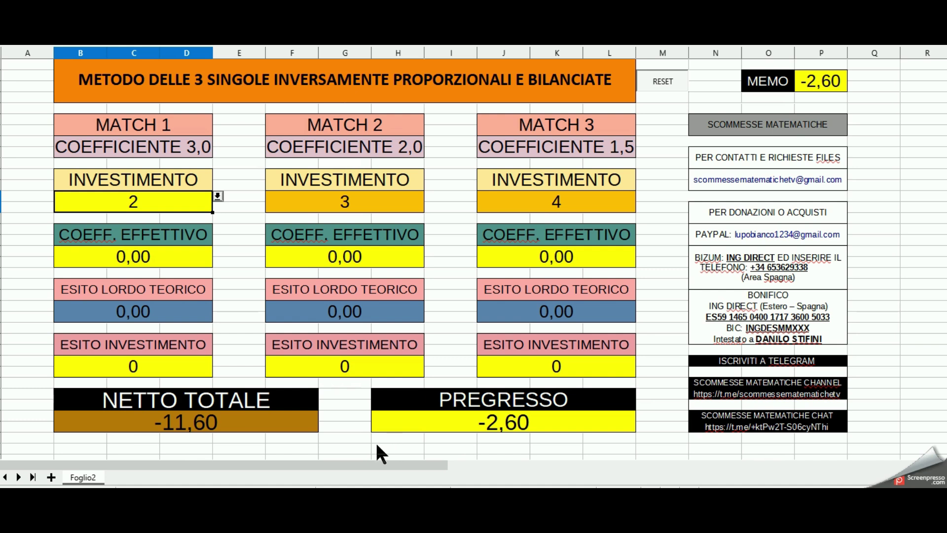
{"action": "left_click", "coordinate": [155, 257]}
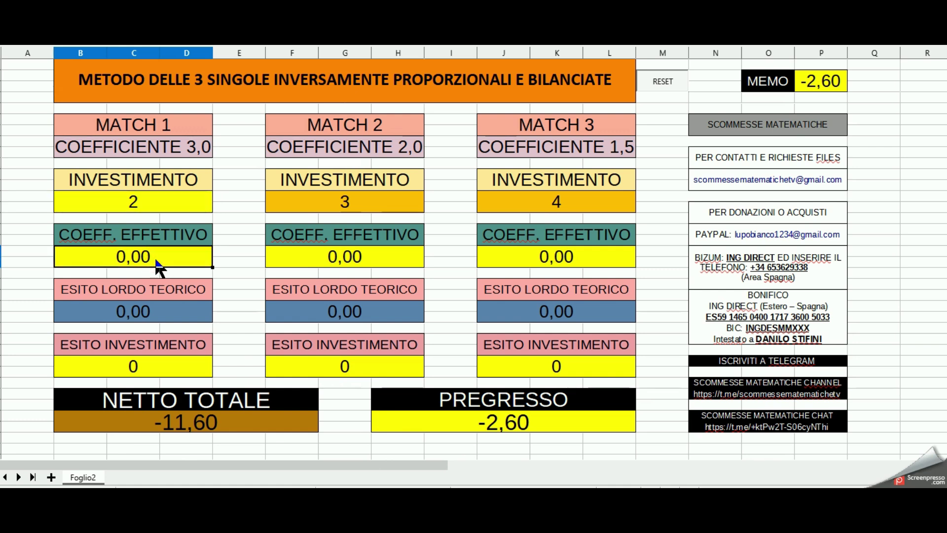
{"action": "type", "text": "3"}
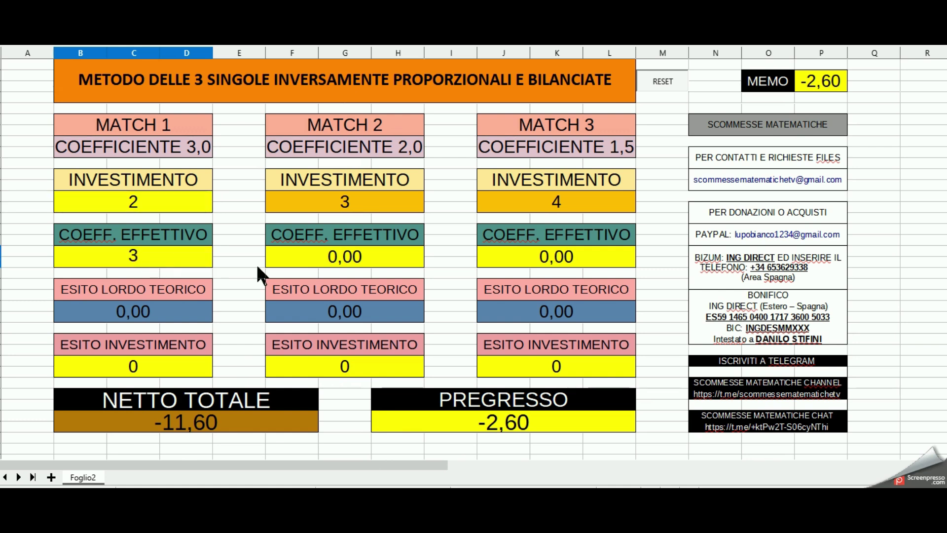
{"action": "left_click", "coordinate": [328, 267]}
{"action": "type", "text": "2"}
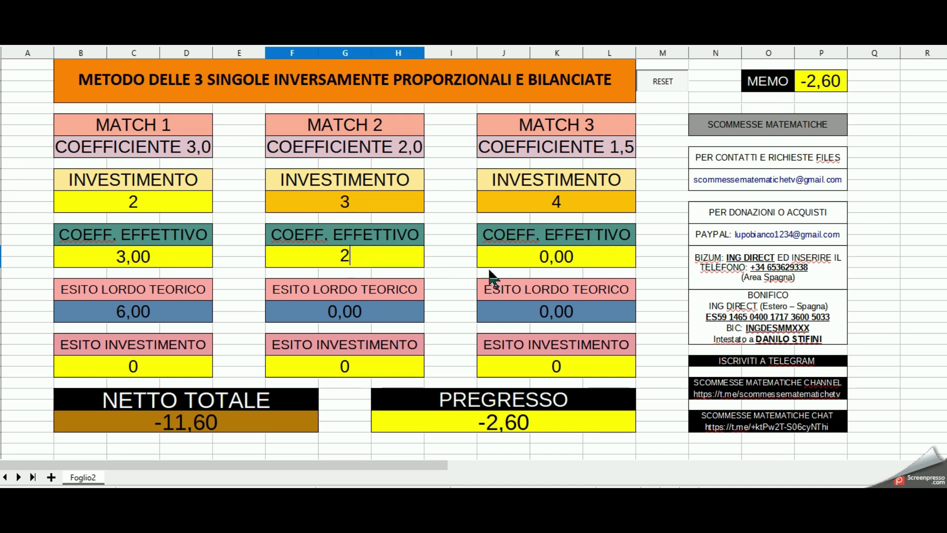
{"action": "left_click", "coordinate": [522, 260]}
{"action": "type", "text": "1,55"}
{"action": "left_click", "coordinate": [434, 259]}
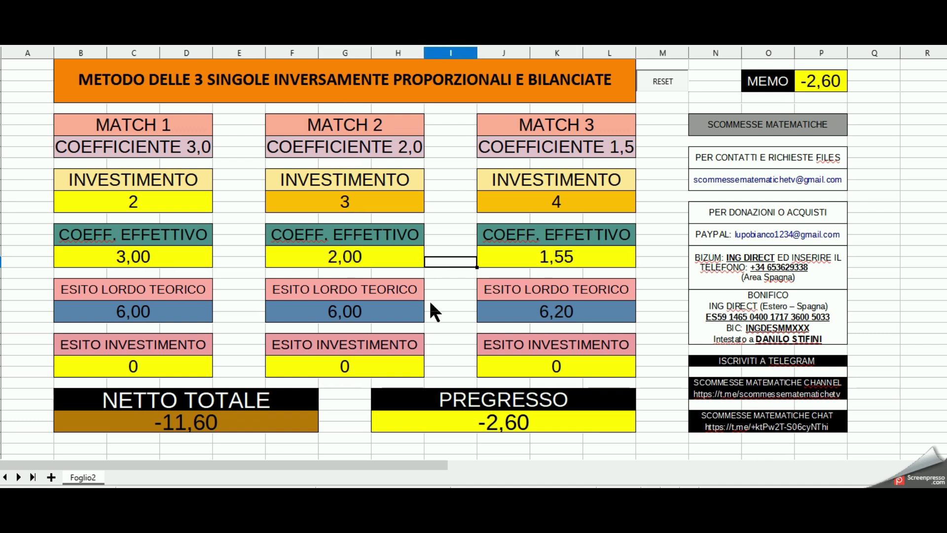
{"action": "left_click", "coordinate": [168, 375]}
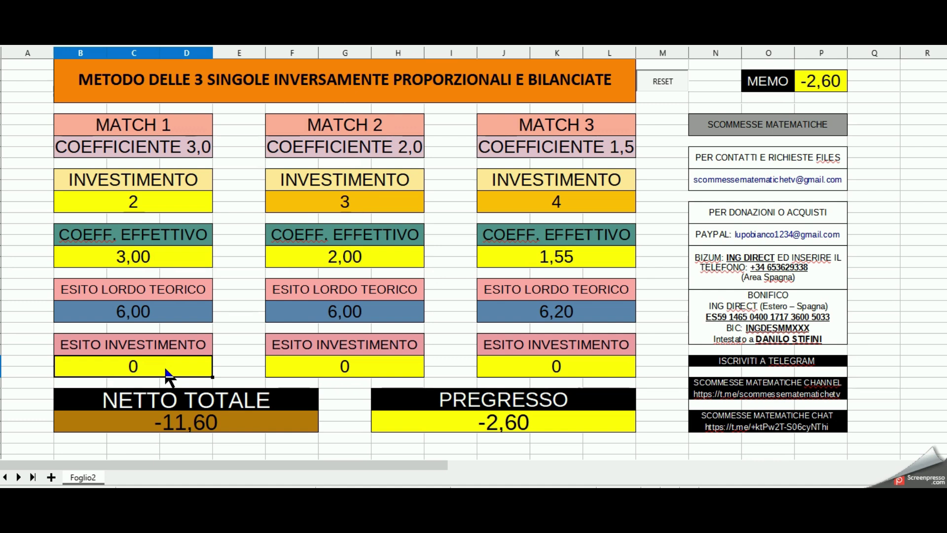
Close the Match 1 stake list, keeping the stake at 2.
{"action": "left_click", "coordinate": [173, 203]}
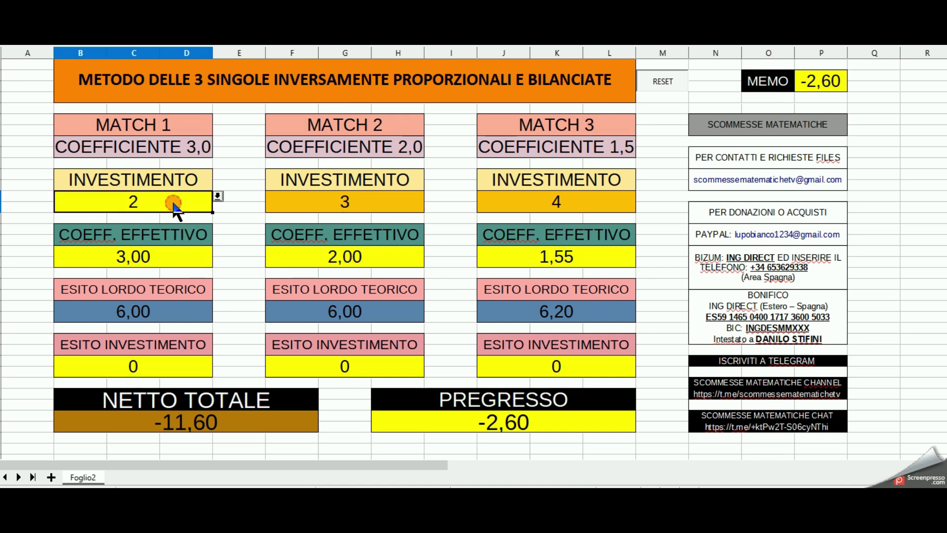
{"action": "left_click", "coordinate": [217, 196]}
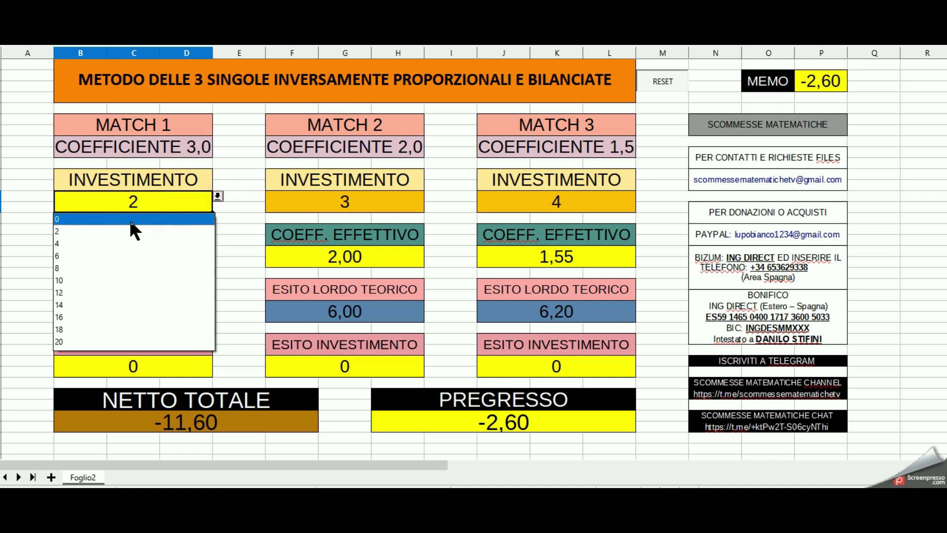
{"action": "left_click", "coordinate": [223, 195]}
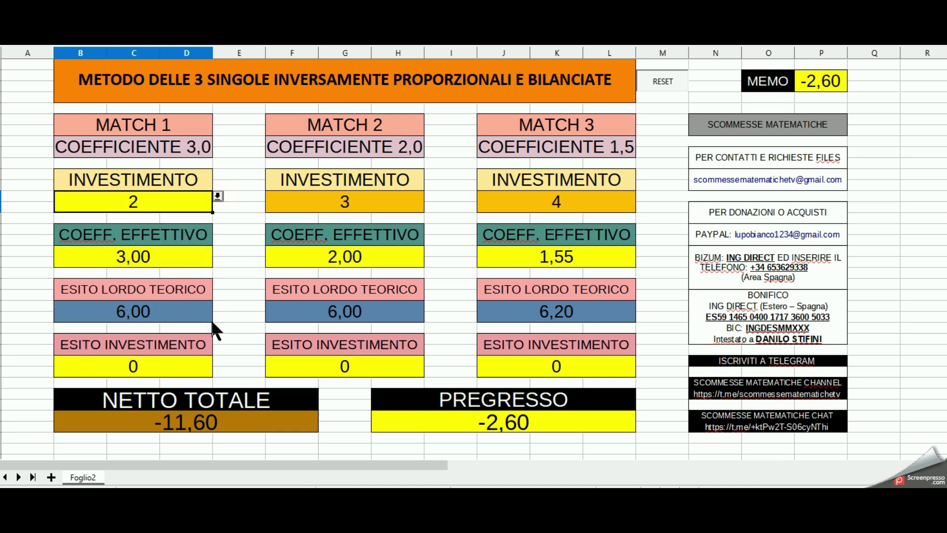
Enter investment outcomes 2, 3 and 4 for the three matches.
{"action": "left_click", "coordinate": [165, 366]}
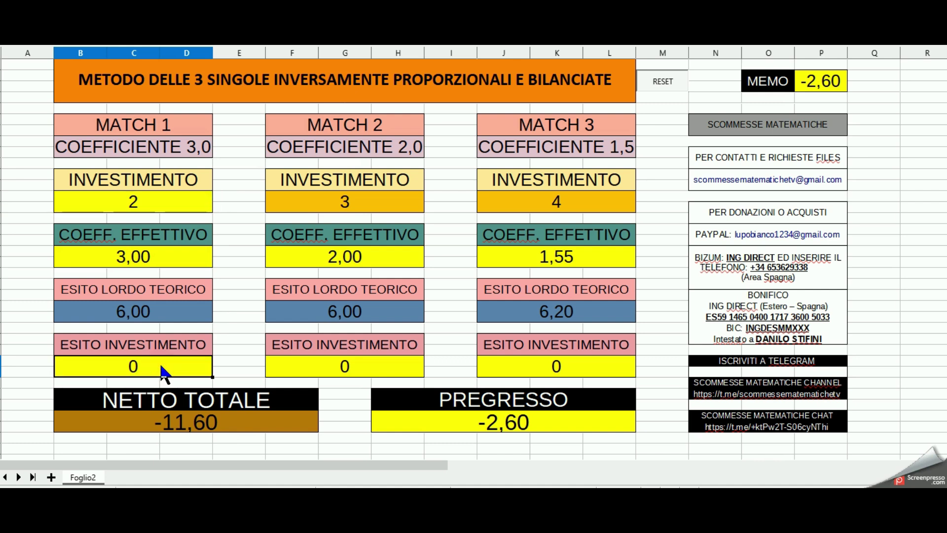
{"action": "type", "text": "2"}
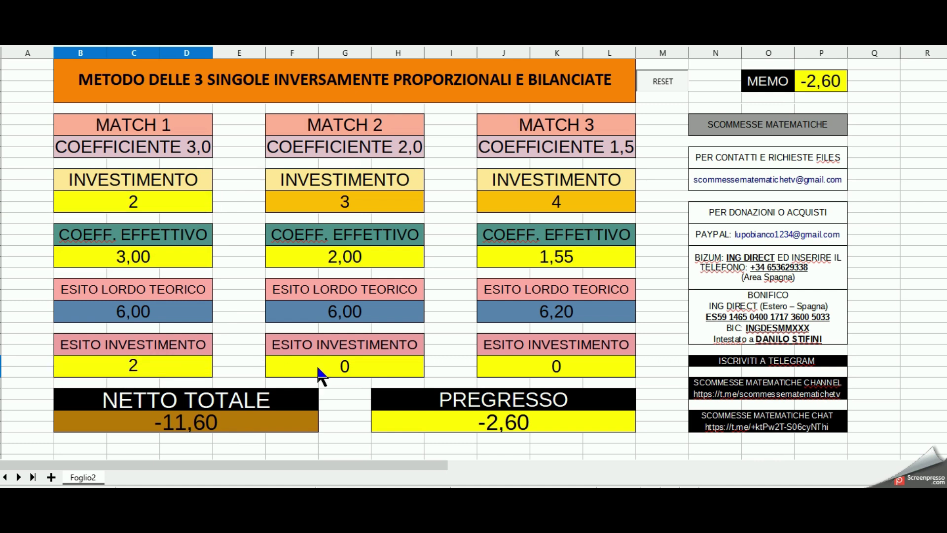
{"action": "left_click", "coordinate": [321, 366]}
{"action": "type", "text": "3"}
{"action": "left_click", "coordinate": [540, 370]}
{"action": "type", "text": "4"}
{"action": "key", "text": "Return"}
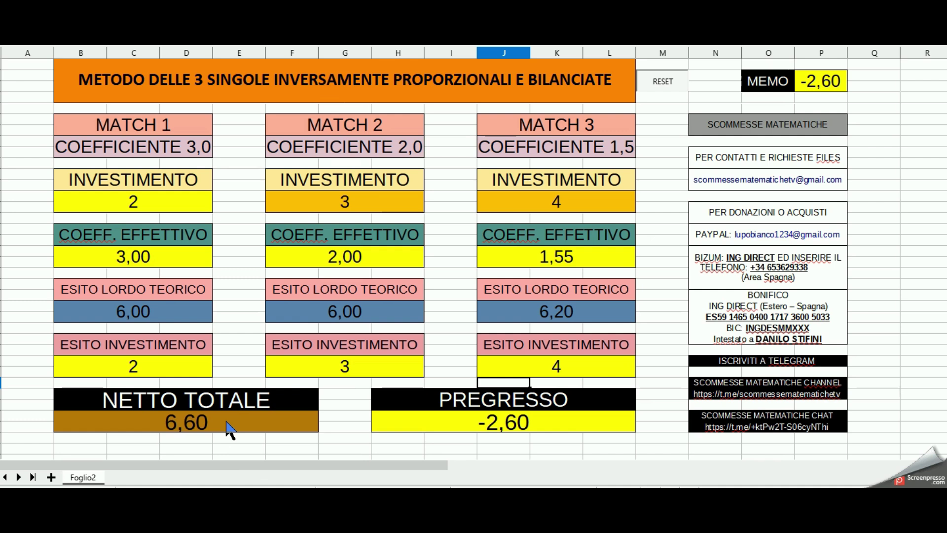
Set the Match 1 and Match 2 ESITO INVESTIMENTO results to 0.
{"action": "left_click", "coordinate": [153, 366]}
{"action": "left_click", "coordinate": [345, 367]}
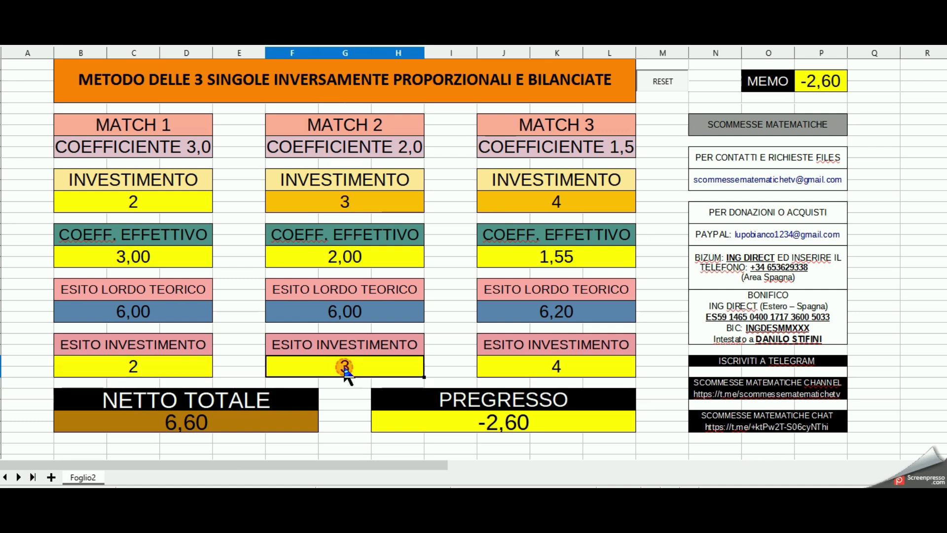
{"action": "left_click", "coordinate": [165, 363]}
{"action": "type", "text": "0"}
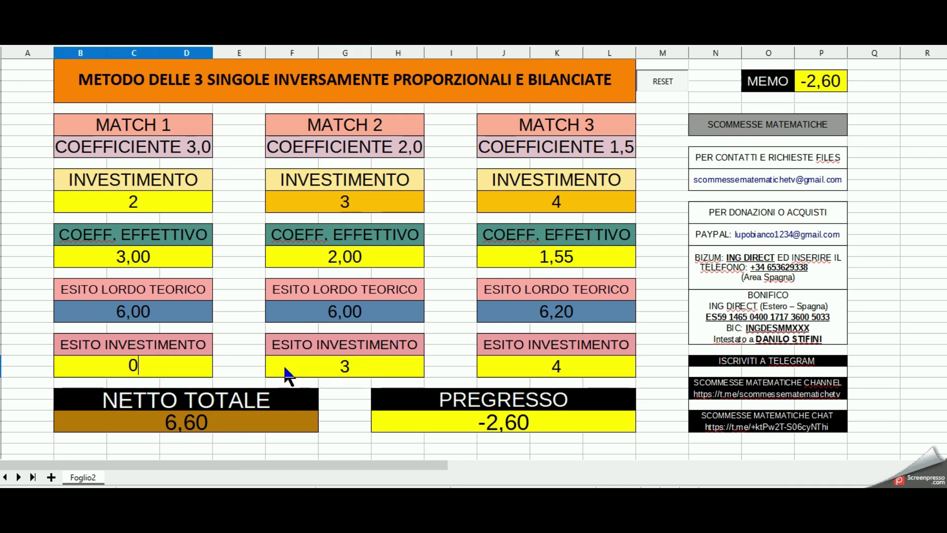
{"action": "left_click", "coordinate": [284, 365]}
{"action": "type", "text": "0"}
{"action": "left_click", "coordinate": [441, 350]}
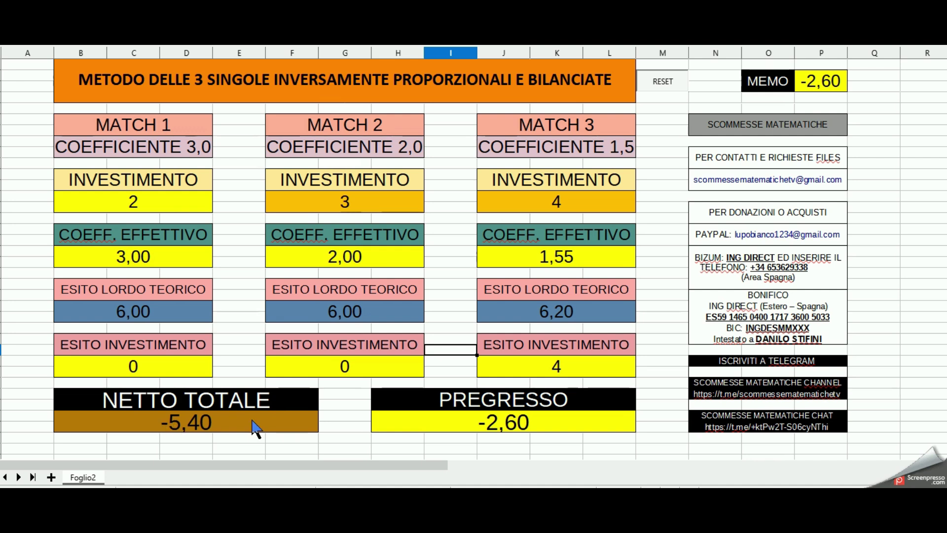
Store -5,40 in the MEMO cell.
{"action": "left_click", "coordinate": [820, 85]}
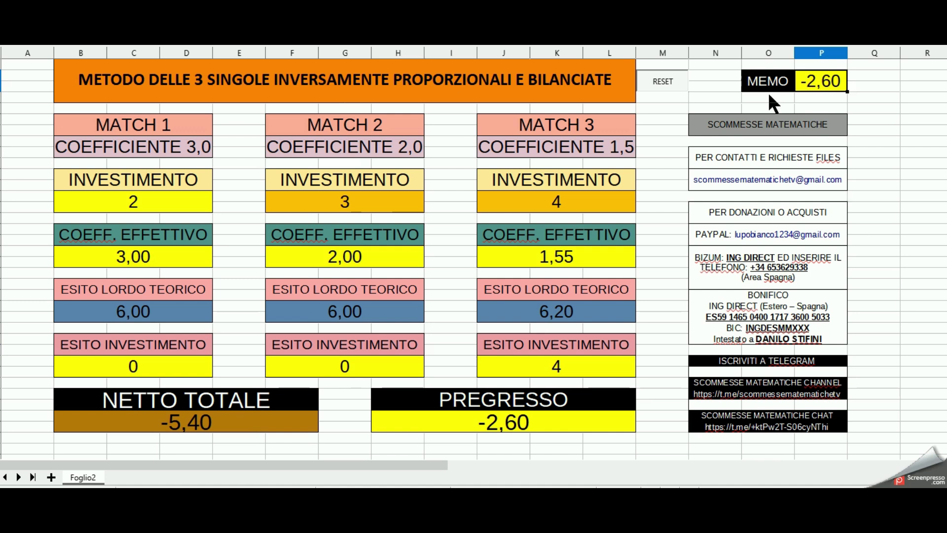
{"action": "type", "text": "-5,40"}
{"action": "key", "text": "Return"}
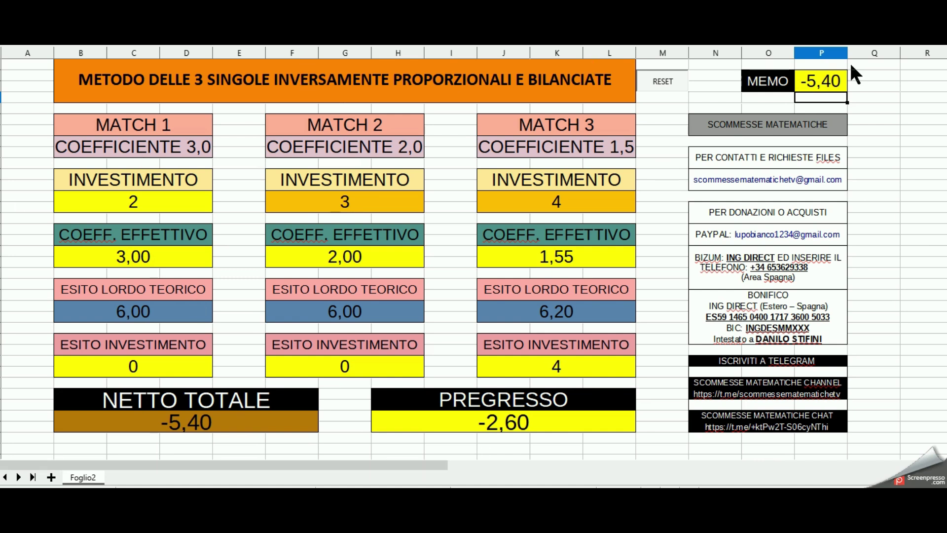
{"action": "left_click", "coordinate": [158, 205]}
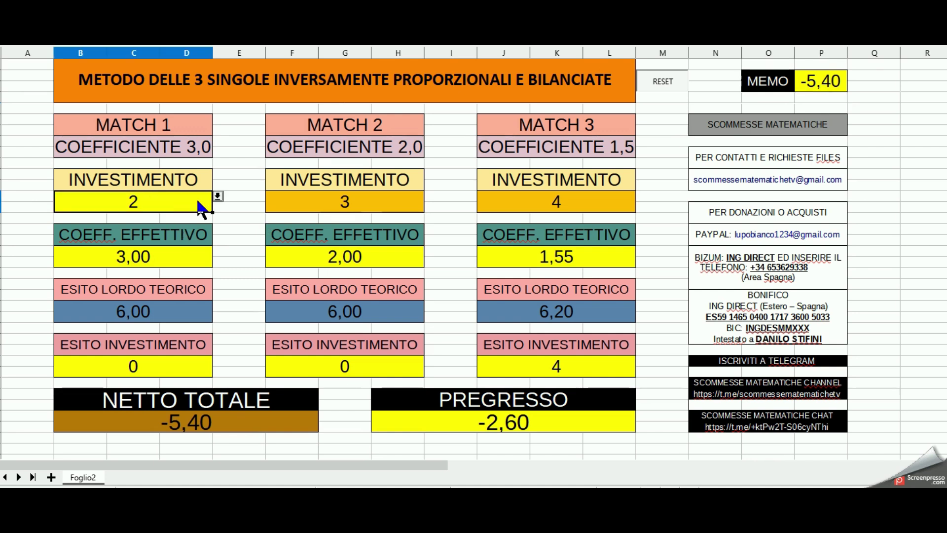
Set Match 1's investment to 0 and reset the calculator with the RESET button.
{"action": "left_click", "coordinate": [217, 196]}
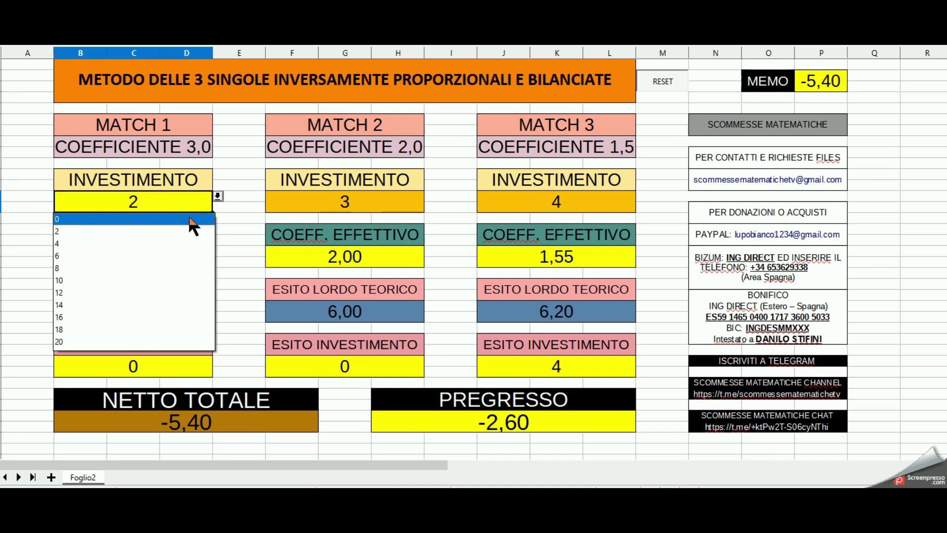
{"action": "left_click", "coordinate": [189, 219]}
{"action": "left_click", "coordinate": [666, 79]}
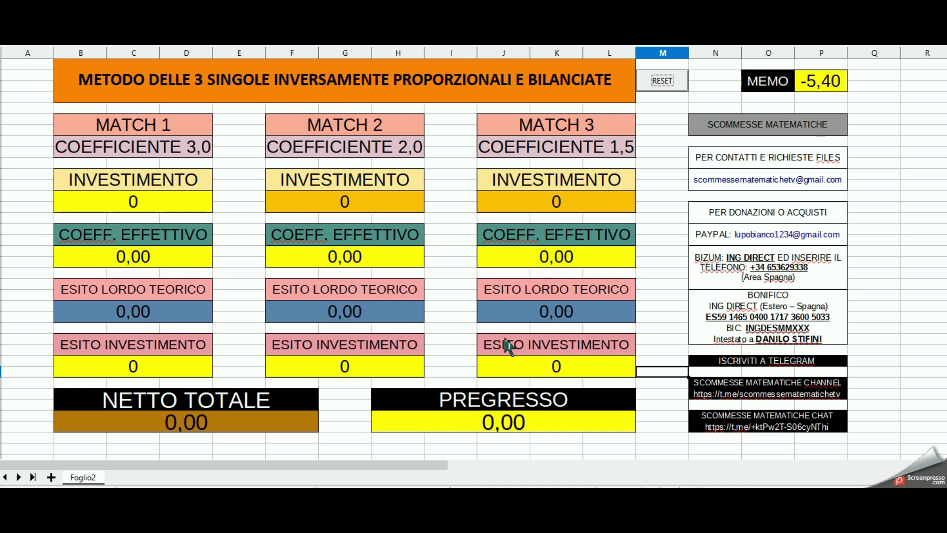
Enter -5,40 as the PREGRESSO value.
{"action": "left_click", "coordinate": [523, 422]}
{"action": "type", "text": "-5,40"}
{"action": "key", "text": "Return"}
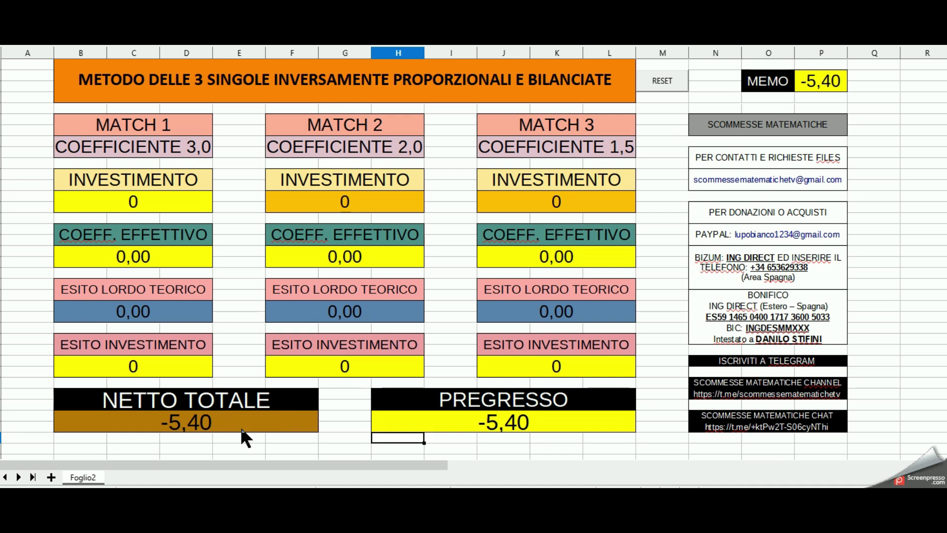
Set Match 1's investment to 2 and effective coefficients to 3, 2 and 1,5.
{"action": "left_click", "coordinate": [157, 212]}
{"action": "left_click", "coordinate": [218, 195]}
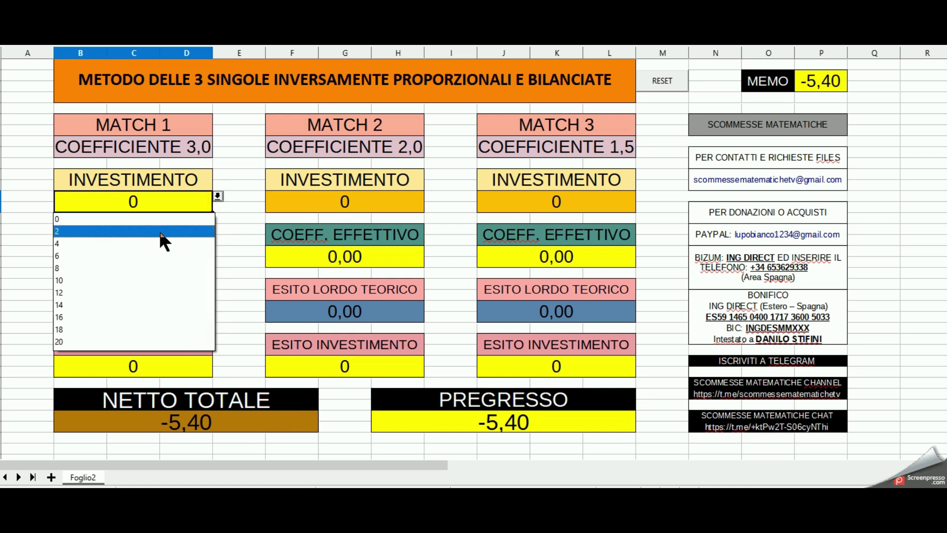
{"action": "left_click", "coordinate": [161, 232]}
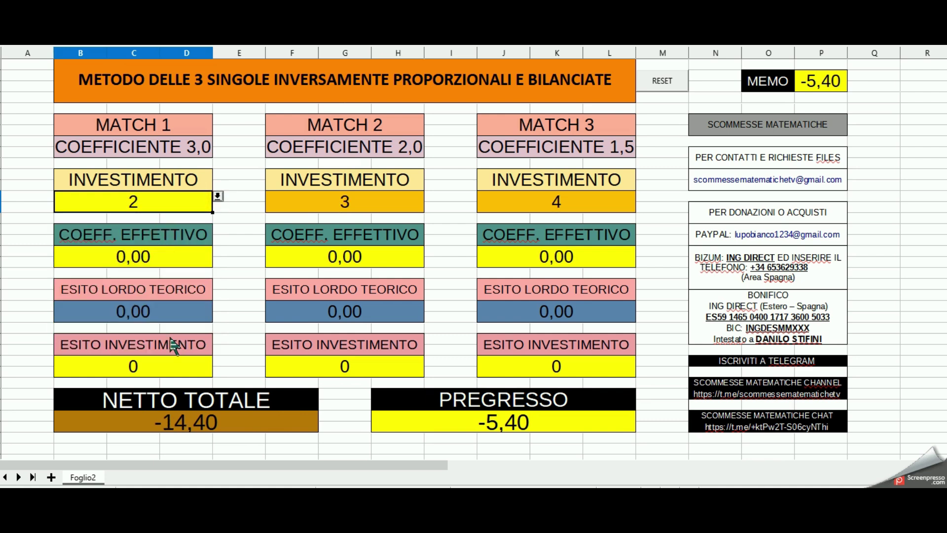
{"action": "left_click", "coordinate": [170, 260]}
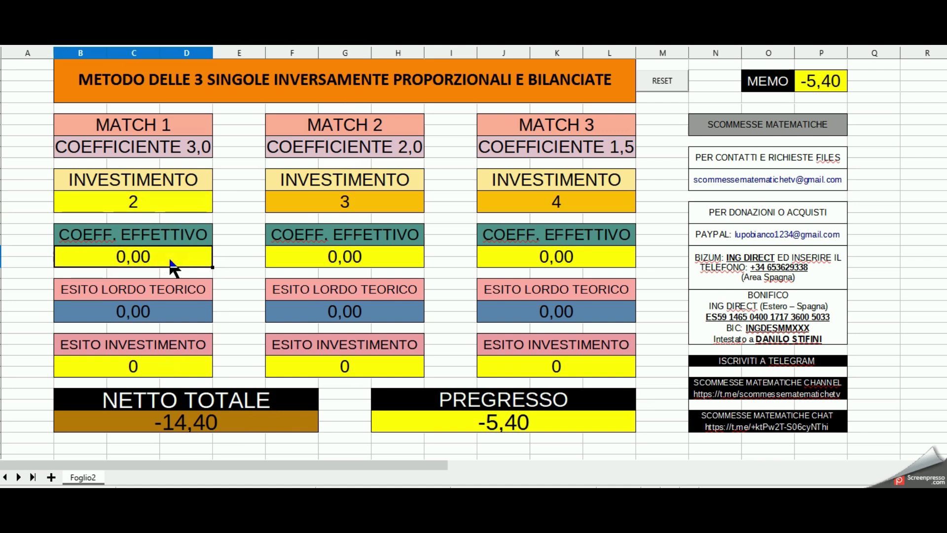
{"action": "type", "text": "3"}
{"action": "left_click", "coordinate": [314, 257]}
{"action": "type", "text": "2"}
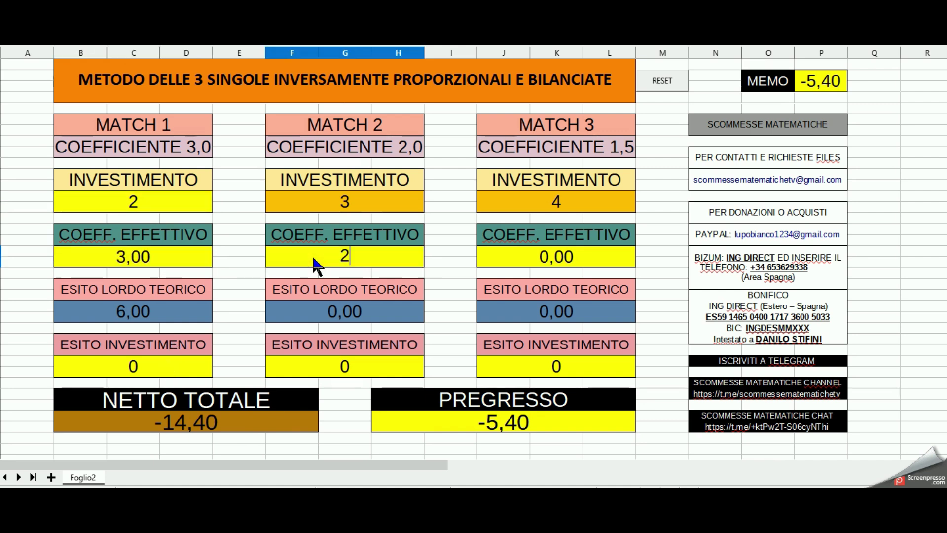
{"action": "left_click", "coordinate": [527, 262]}
{"action": "type", "text": "1,5"}
{"action": "key", "text": "Return"}
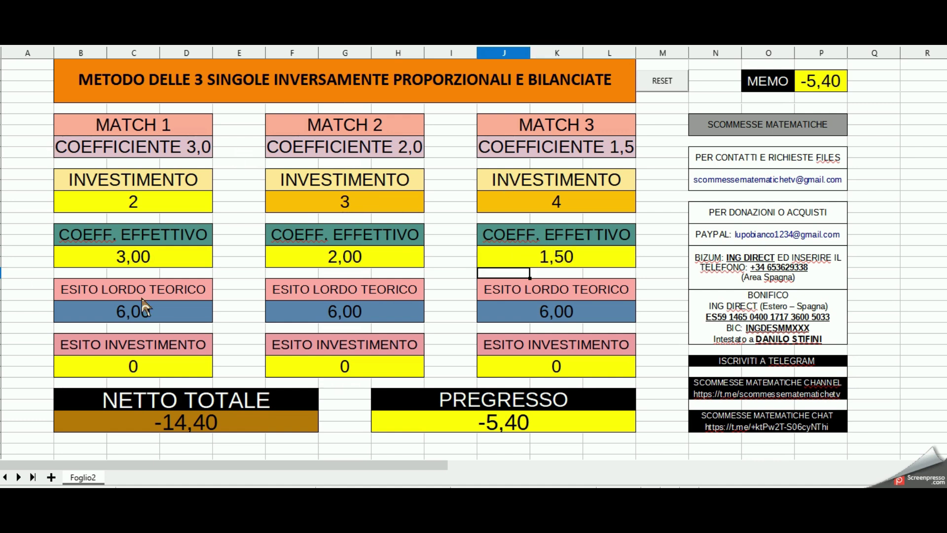
Enter investment outcomes 2, 3 and 4 for the three matches.
{"action": "left_click", "coordinate": [114, 363]}
{"action": "type", "text": "2"}
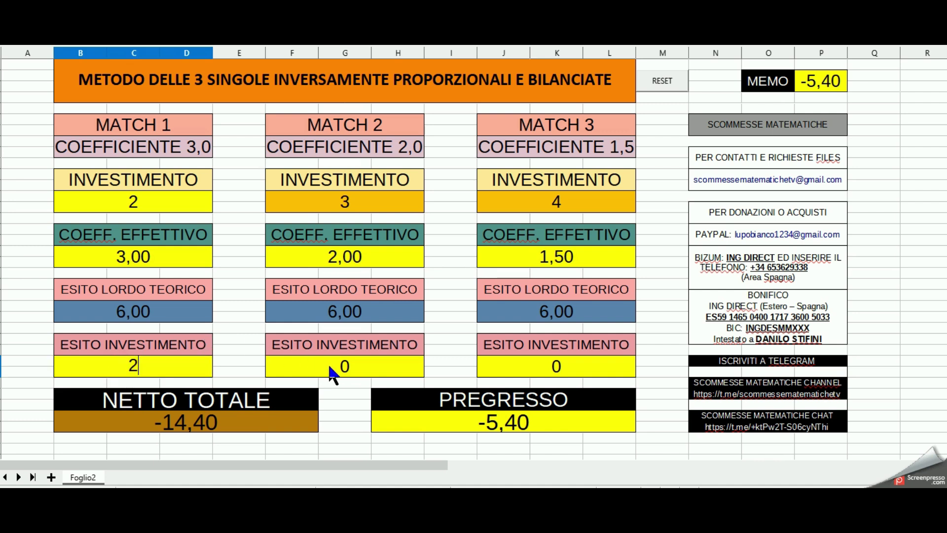
{"action": "left_click", "coordinate": [340, 365]}
{"action": "type", "text": "3"}
{"action": "left_click", "coordinate": [554, 367]}
{"action": "type", "text": "4"}
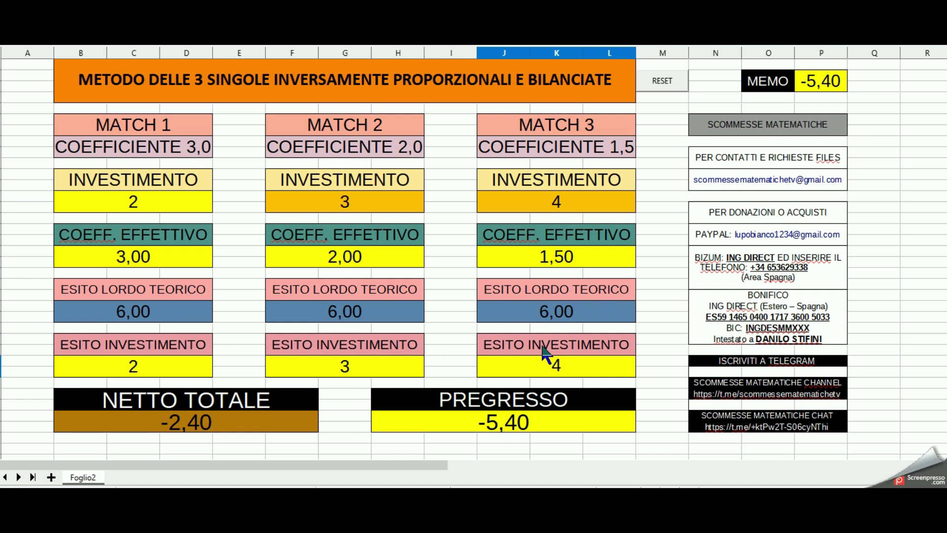
{"action": "key", "text": "Return"}
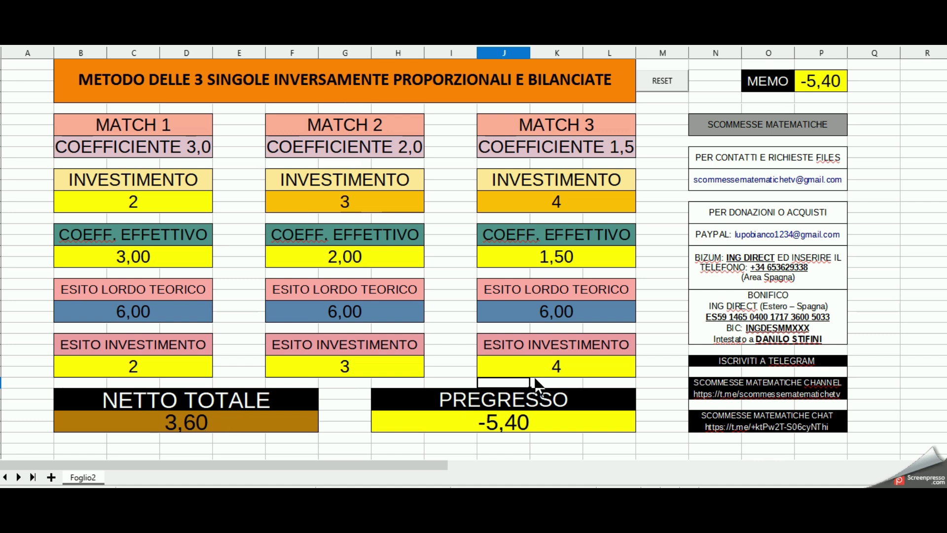
Set all three ESITO INVESTIMENTO results to 0.
{"action": "left_click", "coordinate": [140, 362]}
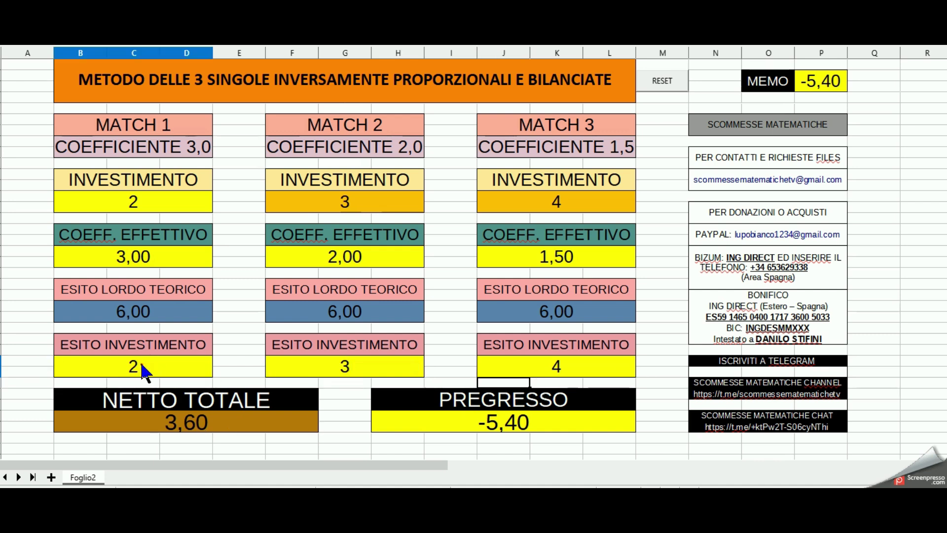
{"action": "type", "text": "0"}
{"action": "left_click", "coordinate": [296, 367]}
{"action": "type", "text": "0"}
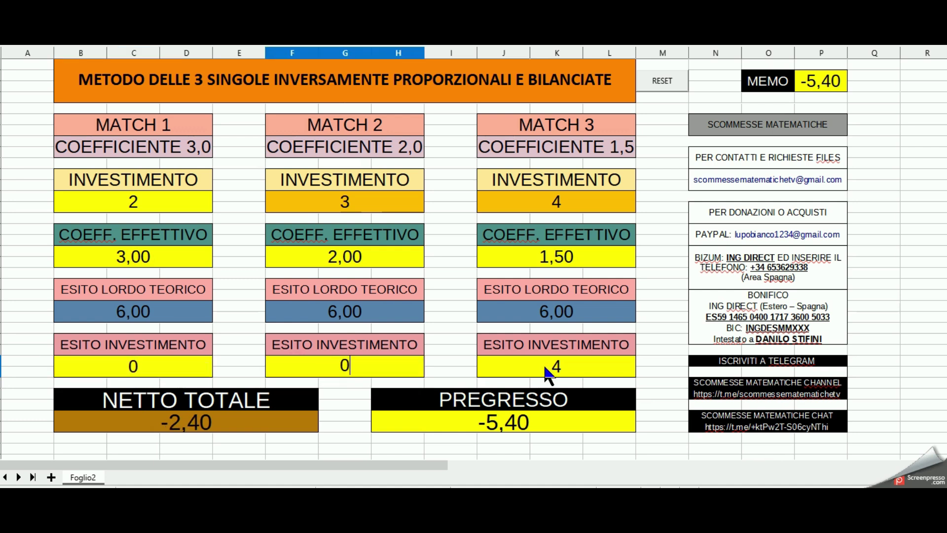
{"action": "left_click", "coordinate": [543, 365]}
{"action": "type", "text": "0"}
{"action": "left_click", "coordinate": [660, 381]}
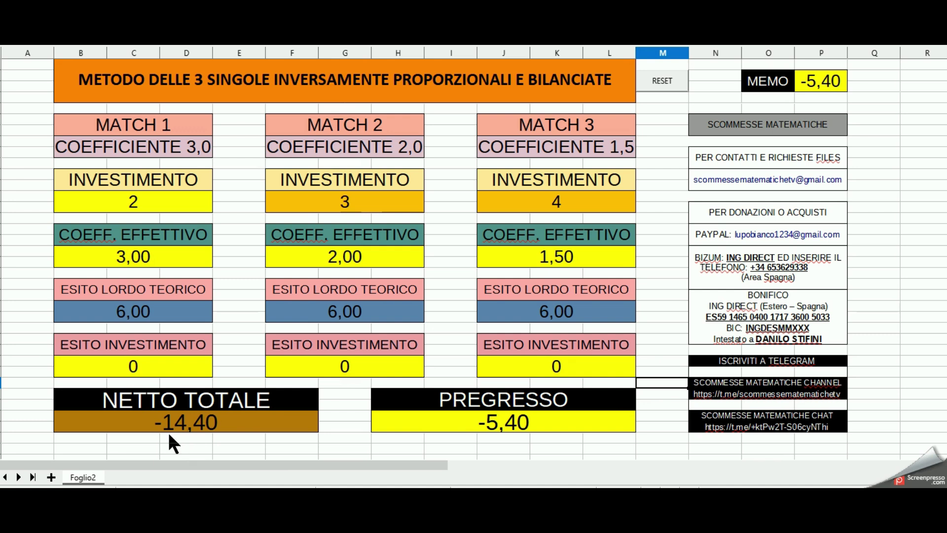
Store -14,40 in the MEMO cell.
{"action": "left_click", "coordinate": [820, 85]}
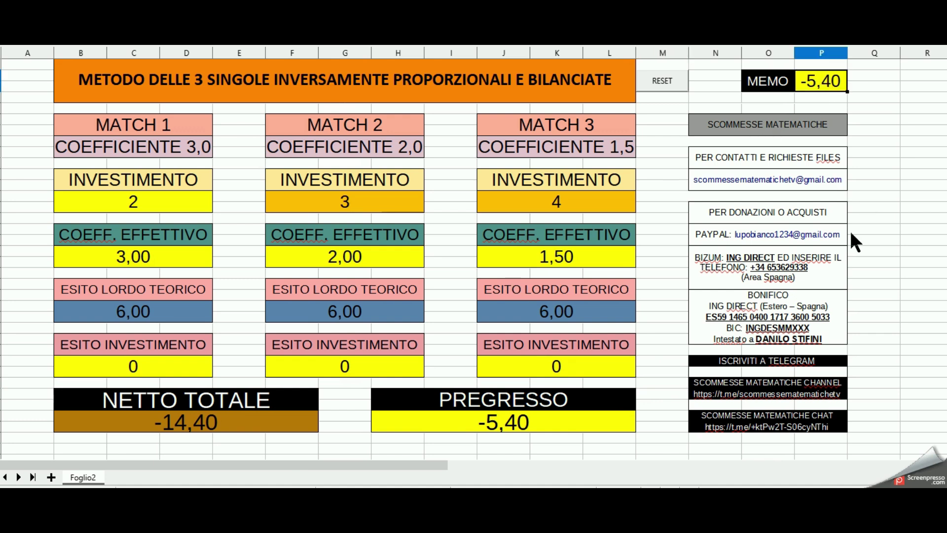
{"action": "type", "text": "-14,40"}
{"action": "key", "text": "Return"}
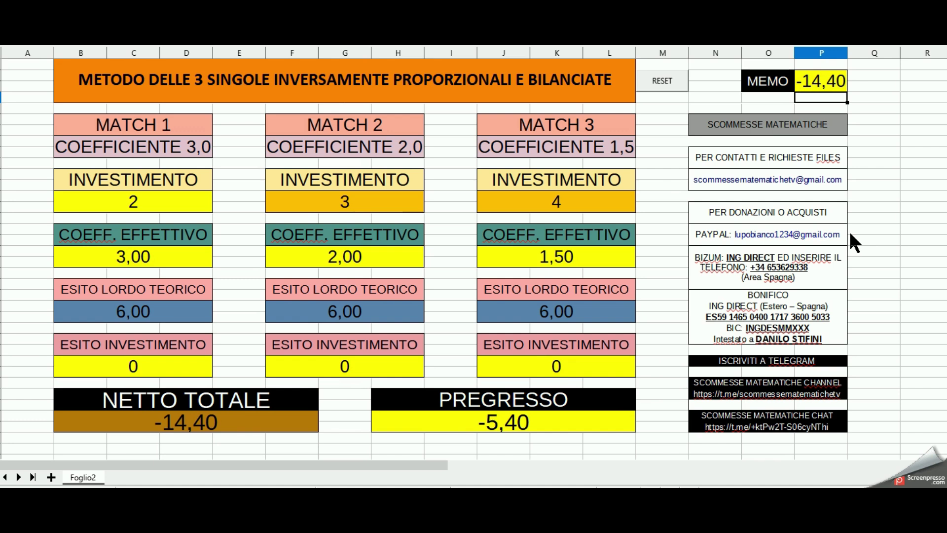
Set Match 1's investment to 0 and reset the calculator with RESET.
{"action": "left_click", "coordinate": [150, 204]}
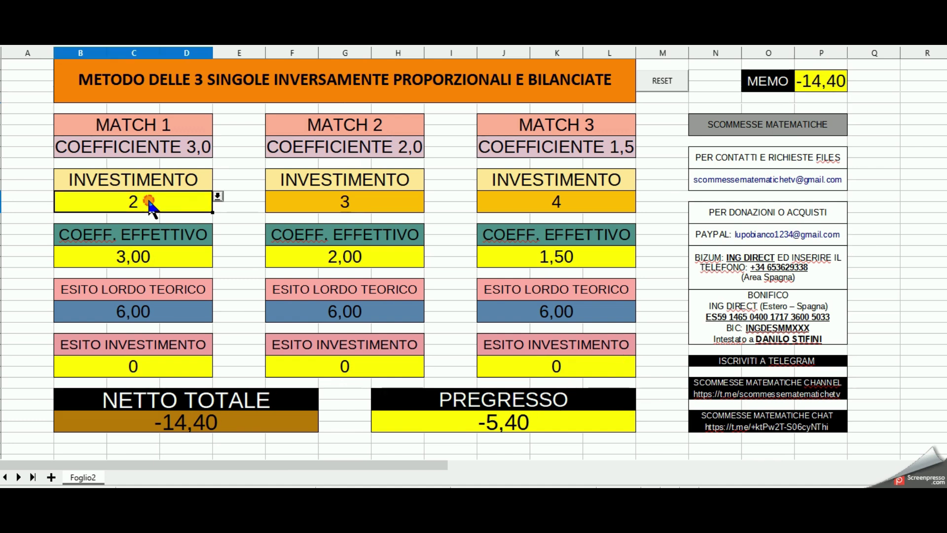
{"action": "left_click", "coordinate": [217, 196]}
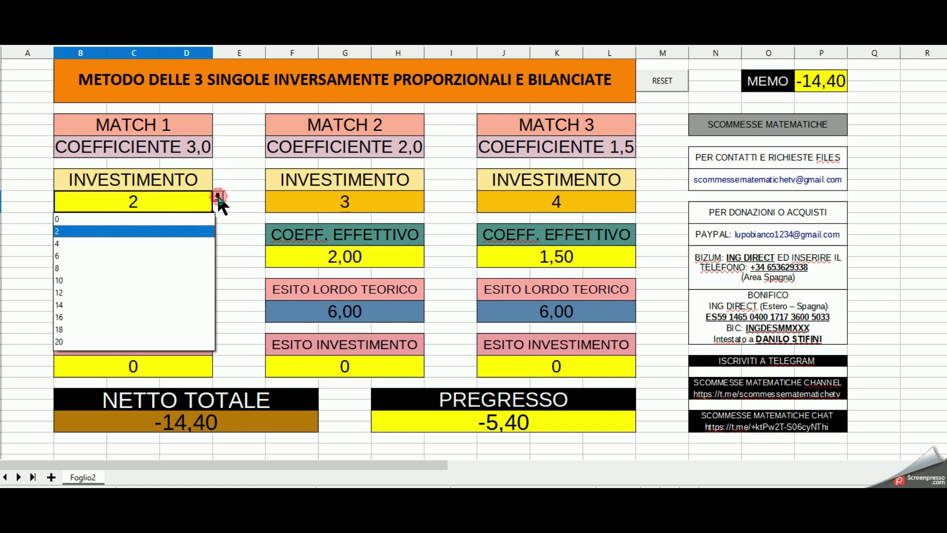
{"action": "left_click", "coordinate": [180, 217]}
{"action": "left_click", "coordinate": [656, 80]}
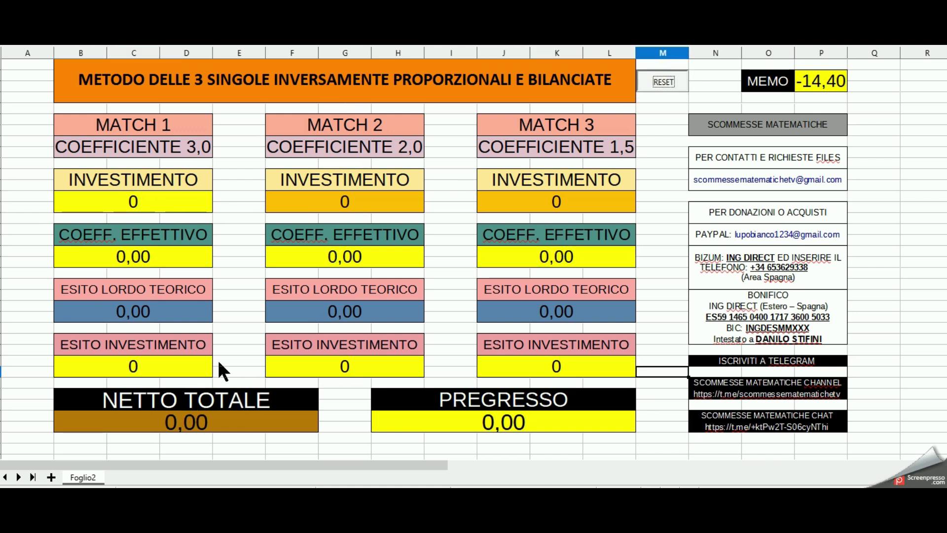
Set Match 1's investment to 2 and effective coefficients to 3, 2 and 1,5.
{"action": "left_click", "coordinate": [152, 211]}
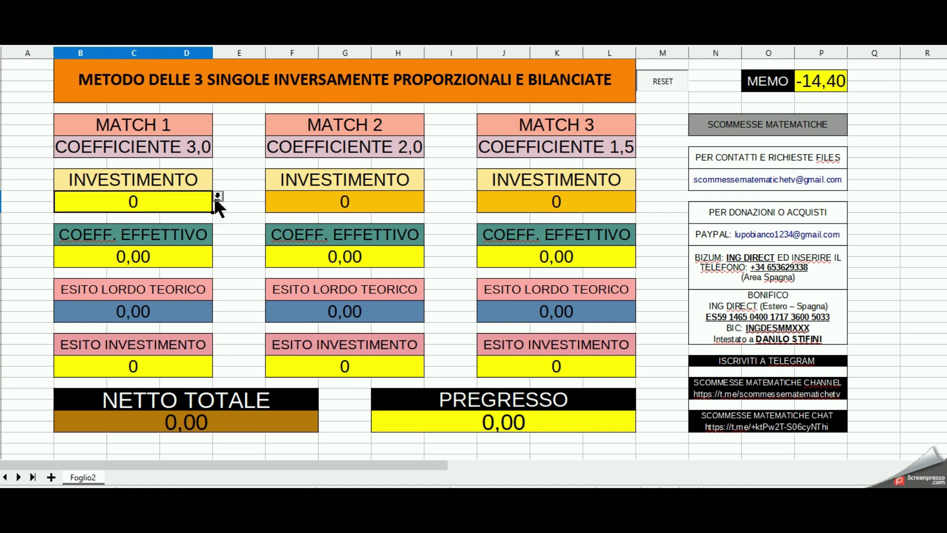
{"action": "left_click", "coordinate": [216, 197]}
{"action": "left_click", "coordinate": [159, 231]}
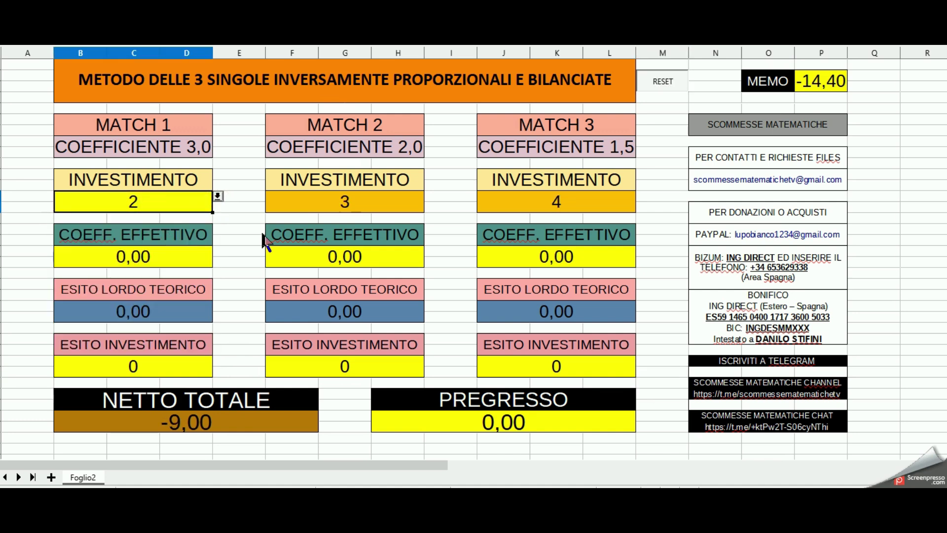
{"action": "left_click", "coordinate": [158, 253]}
{"action": "type", "text": "3"}
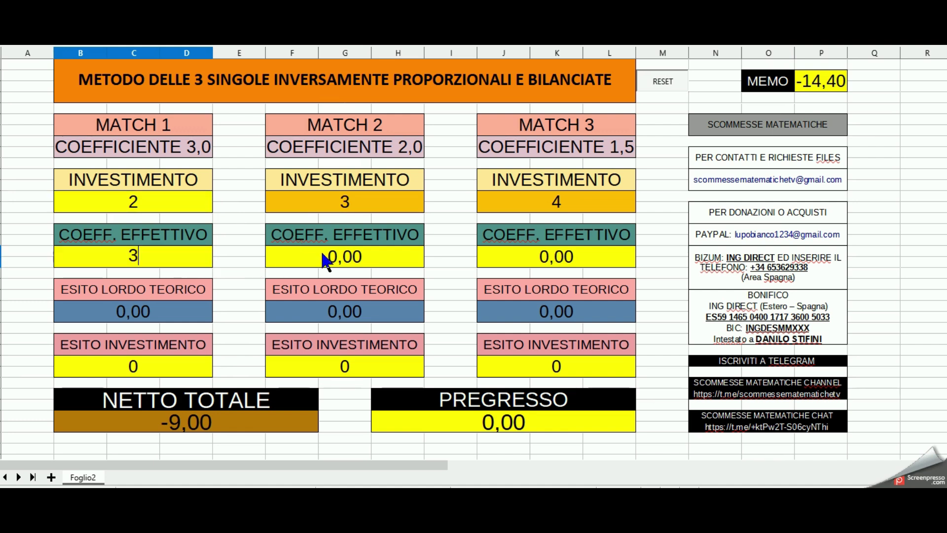
{"action": "left_click", "coordinate": [323, 254]}
{"action": "type", "text": "2"}
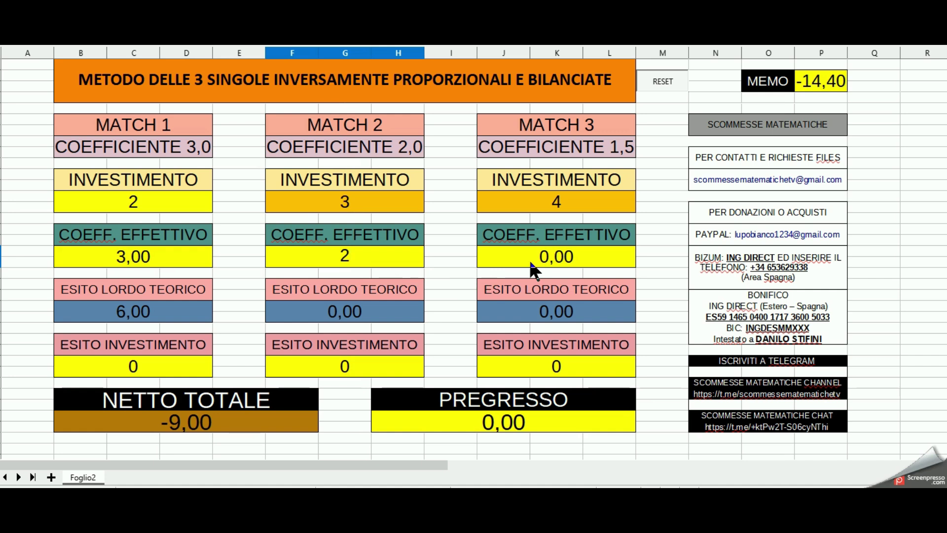
{"action": "left_click", "coordinate": [530, 263]}
{"action": "type", "text": "1,5"}
{"action": "key", "text": "Return"}
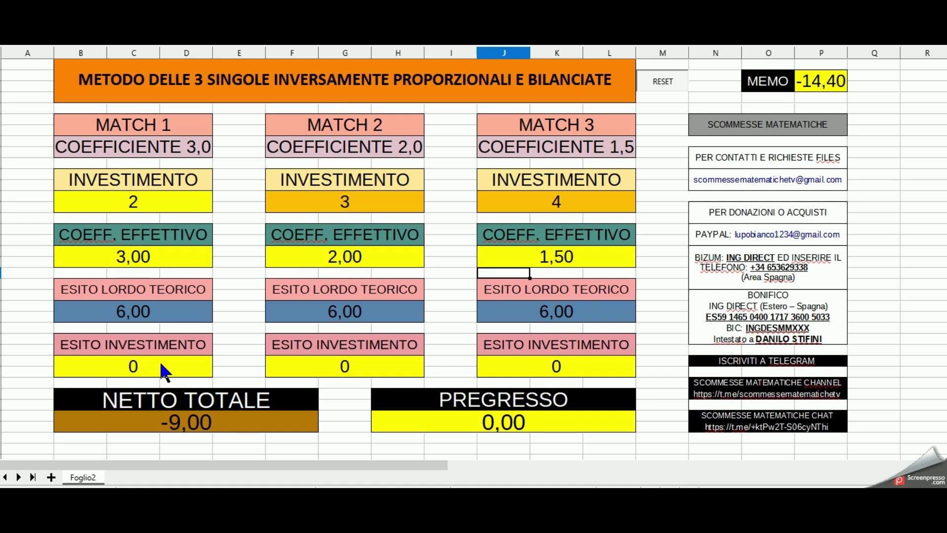
Enter -14,40 as the PREGRESSO value.
{"action": "left_click", "coordinate": [510, 427]}
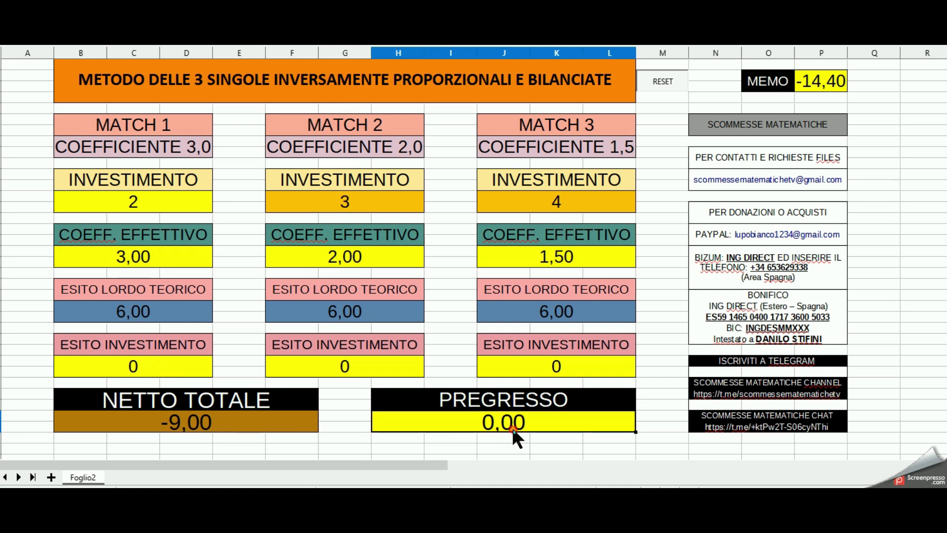
{"action": "type", "text": "-14,40"}
{"action": "key", "text": "Return"}
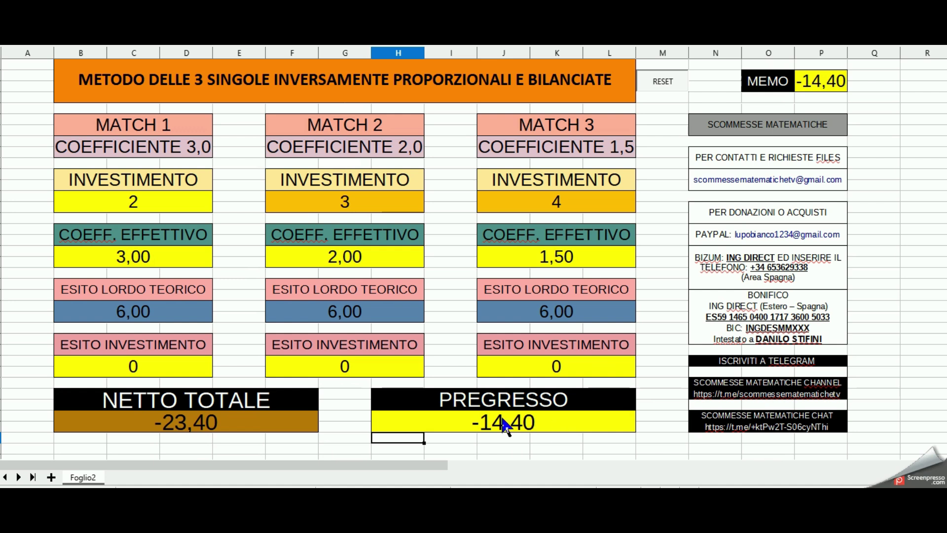
Choose 4 as Match 1's investment, making the stakes 4, 6 and 8.
{"action": "left_click", "coordinate": [156, 202]}
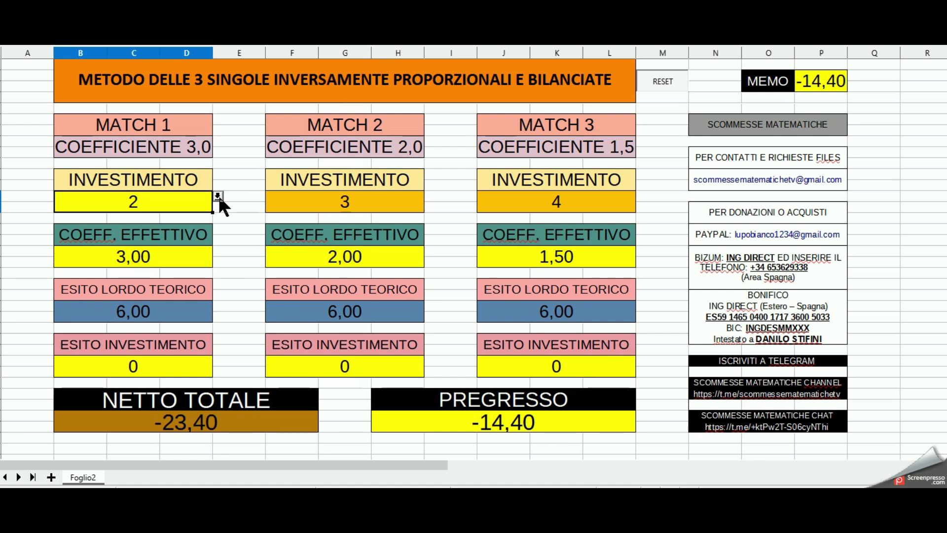
{"action": "left_click", "coordinate": [218, 195]}
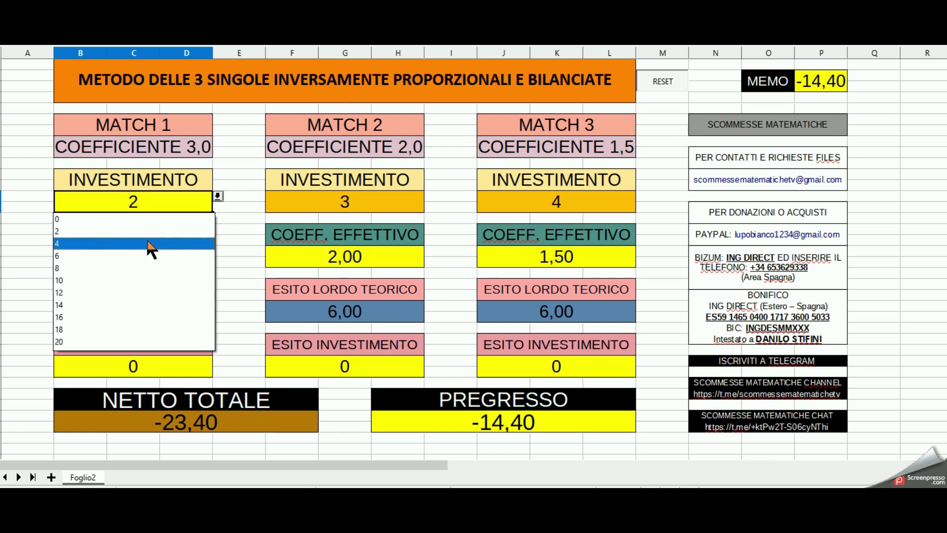
{"action": "left_click", "coordinate": [149, 243]}
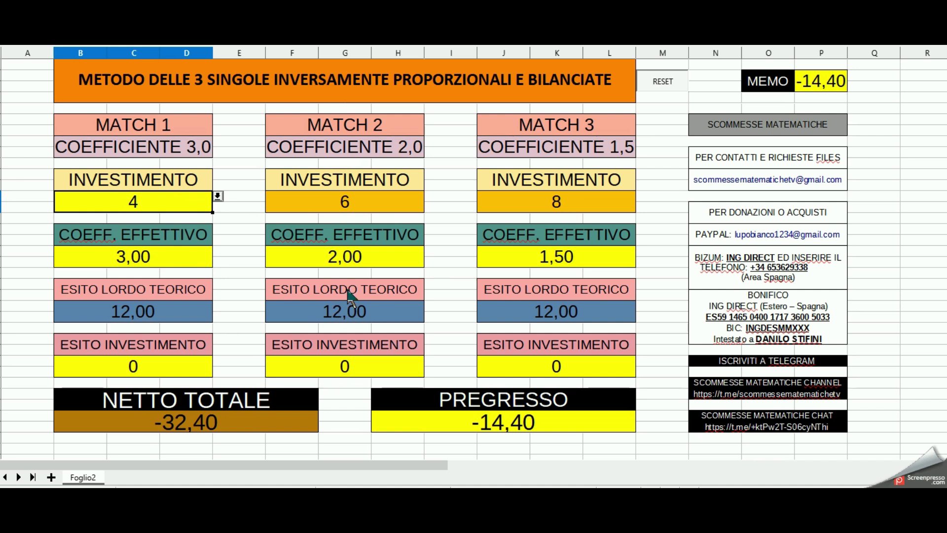
{"action": "left_click", "coordinate": [194, 366]}
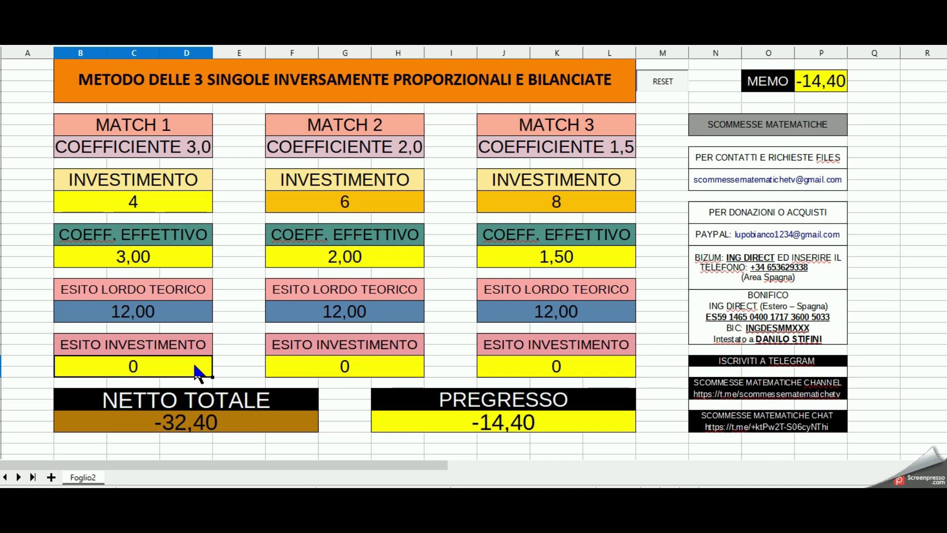
Enter outcomes 4, 6 and 8 in the three ESITO INVESTIMENTO cells.
{"action": "type", "text": "4"}
{"action": "left_click", "coordinate": [353, 368]}
{"action": "type", "text": "6"}
{"action": "left_click", "coordinate": [555, 367]}
{"action": "type", "text": "8"}
{"action": "key", "text": "Return"}
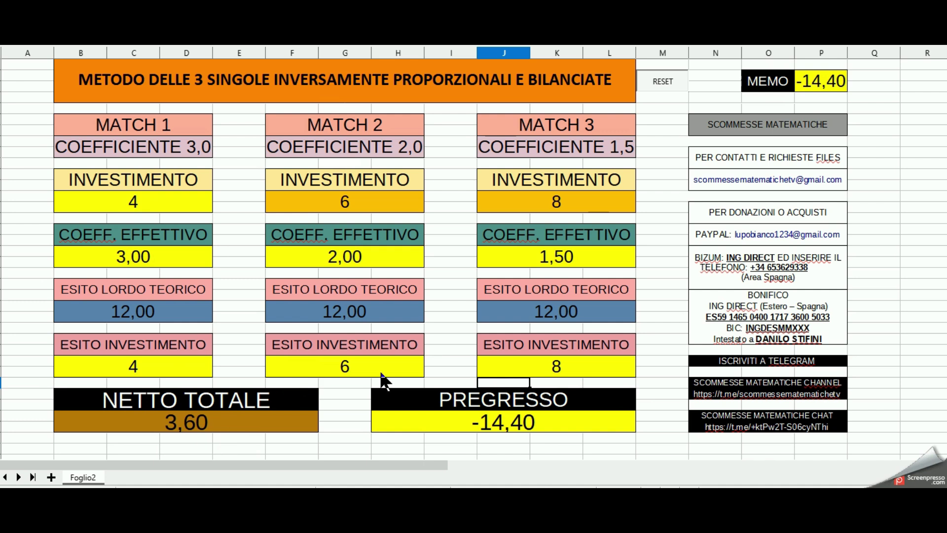
Change Match 1's investment outcome to 0.
{"action": "left_click", "coordinate": [159, 372]}
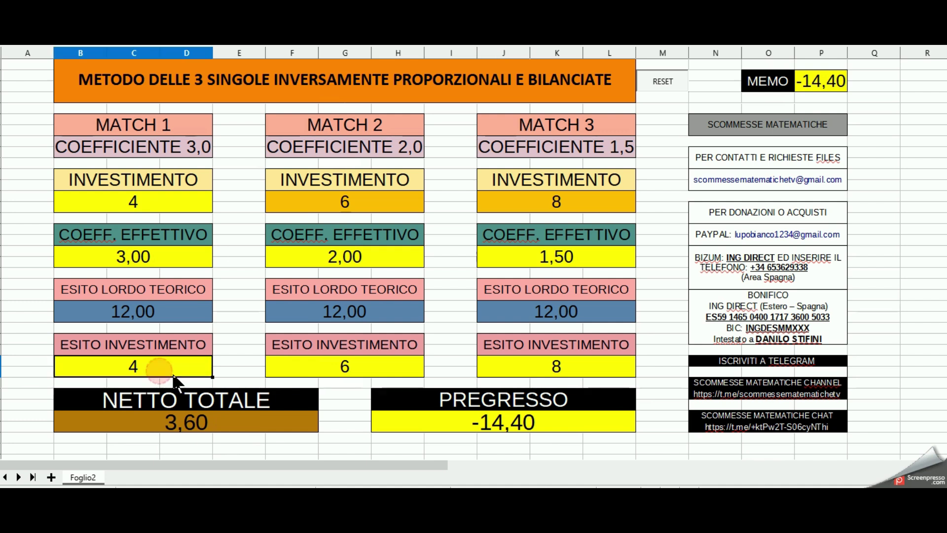
{"action": "type", "text": "0"}
{"action": "key", "text": "Return"}
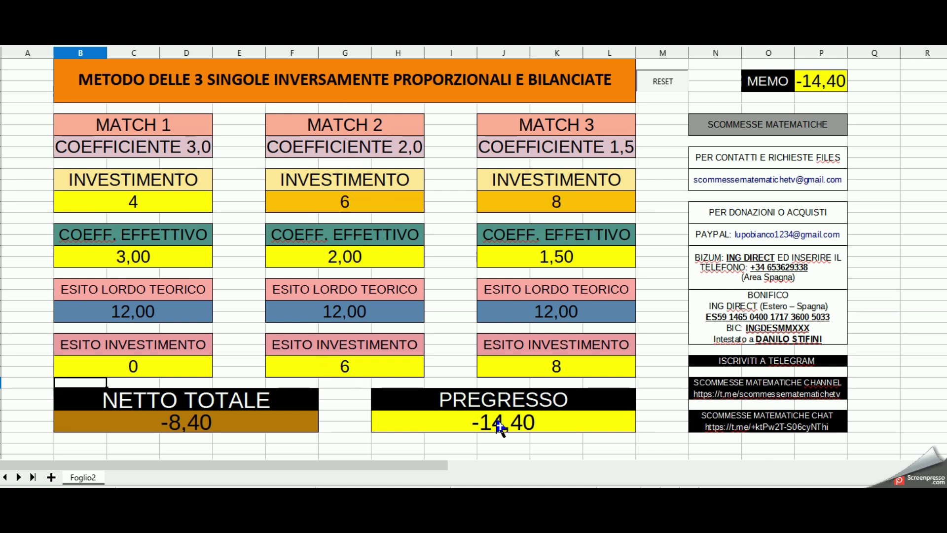
{"action": "left_click", "coordinate": [232, 429]}
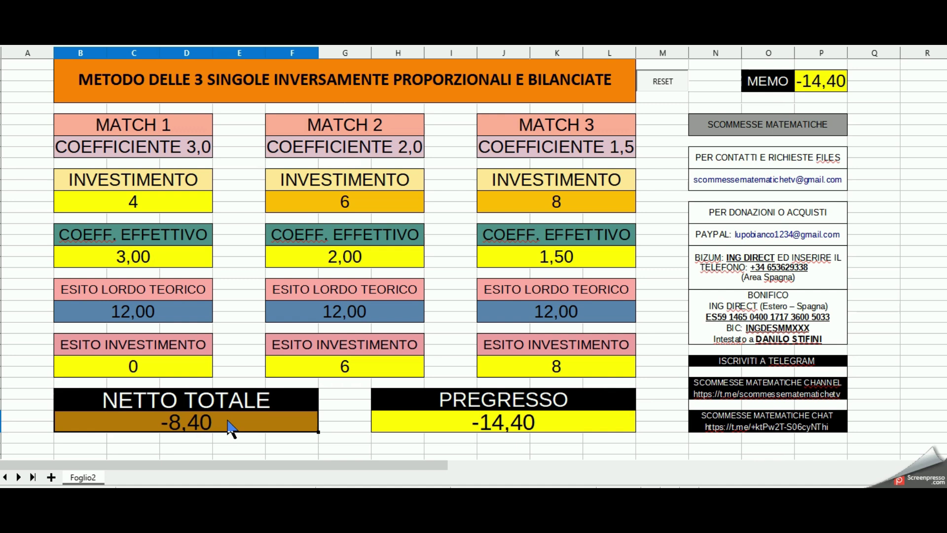
Store -8,40 in the MEMO cell.
{"action": "left_click", "coordinate": [819, 82]}
{"action": "type", "text": "-8,40"}
{"action": "key", "text": "Return"}
Set Match 1's investment to 0 and reset the calculator with RESET.
{"action": "left_click", "coordinate": [145, 203]}
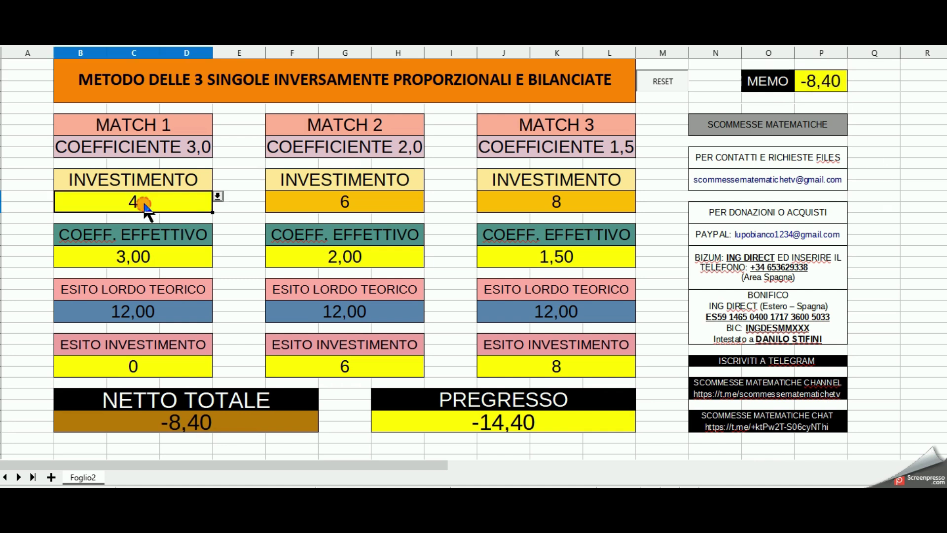
{"action": "left_click", "coordinate": [218, 196]}
{"action": "left_click", "coordinate": [190, 218]}
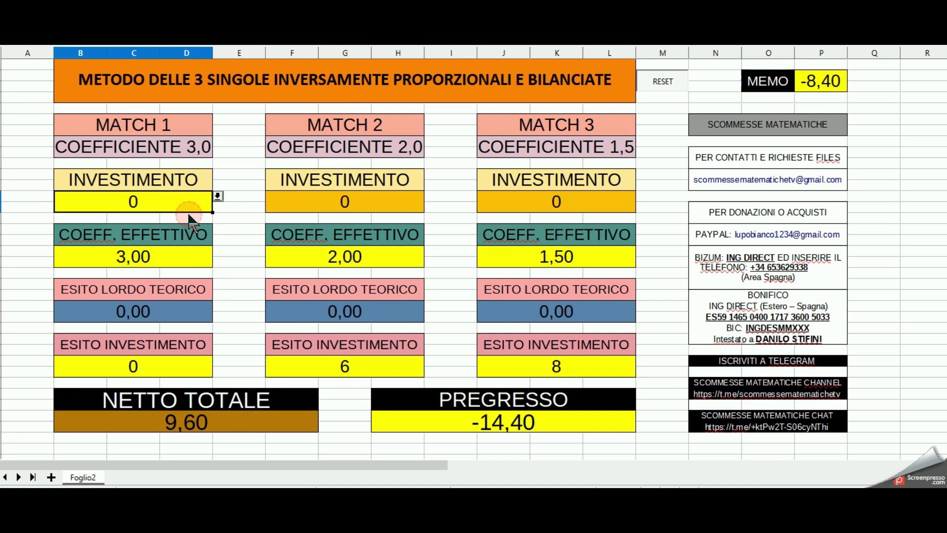
{"action": "left_click", "coordinate": [656, 83]}
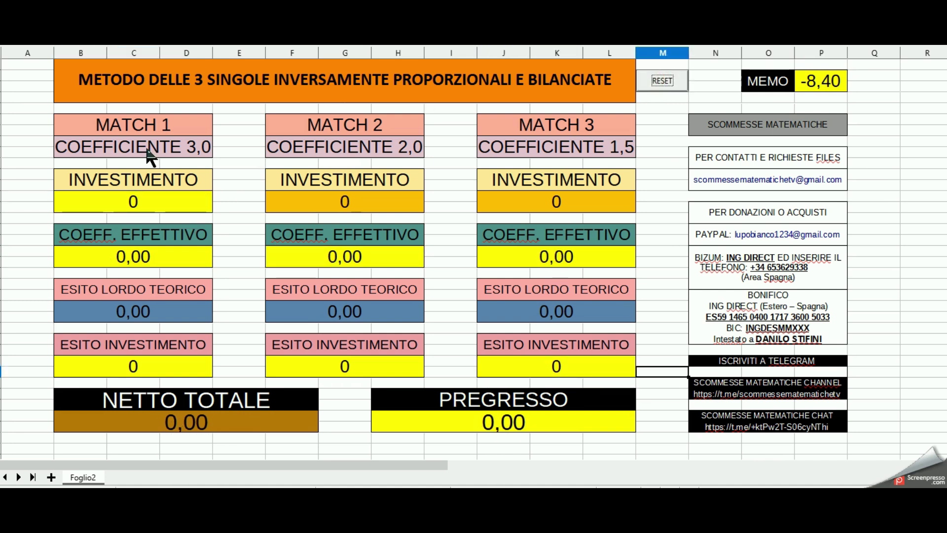
{"action": "left_click", "coordinate": [175, 205]}
{"action": "left_click", "coordinate": [218, 196]}
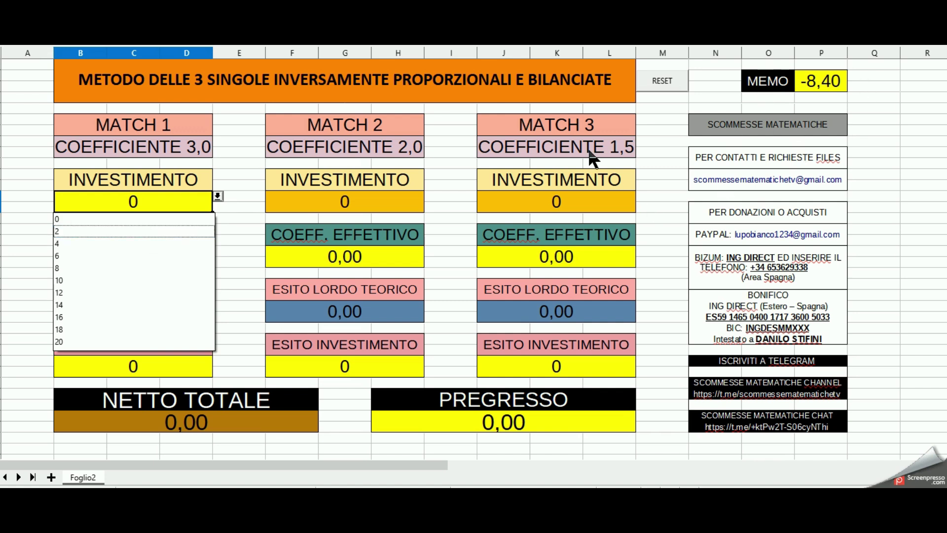
Enter effective coefficients 3, 2 and 1,5 for Matches 1, 2 and 3.
{"action": "left_click", "coordinate": [124, 231]}
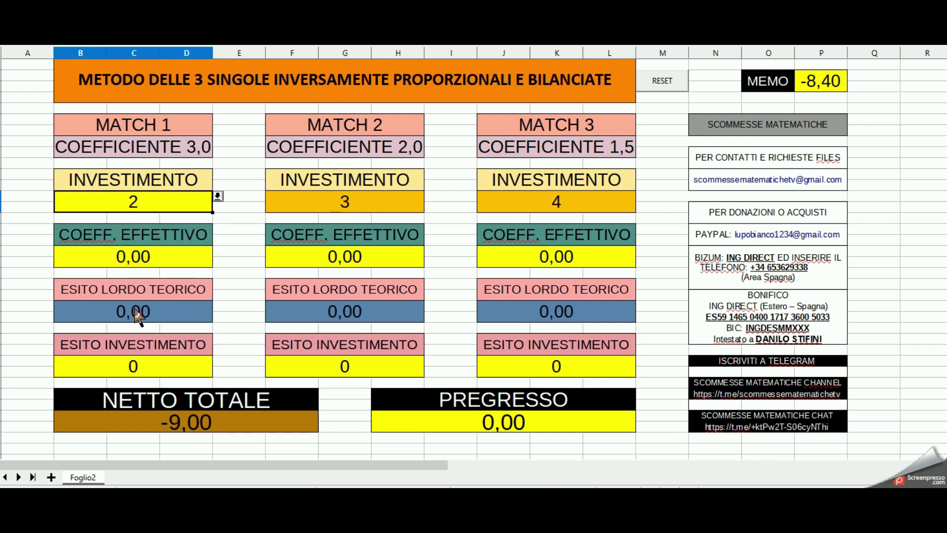
{"action": "left_click", "coordinate": [134, 263]}
{"action": "type", "text": "3"}
{"action": "left_click", "coordinate": [336, 262]}
{"action": "type", "text": "2"}
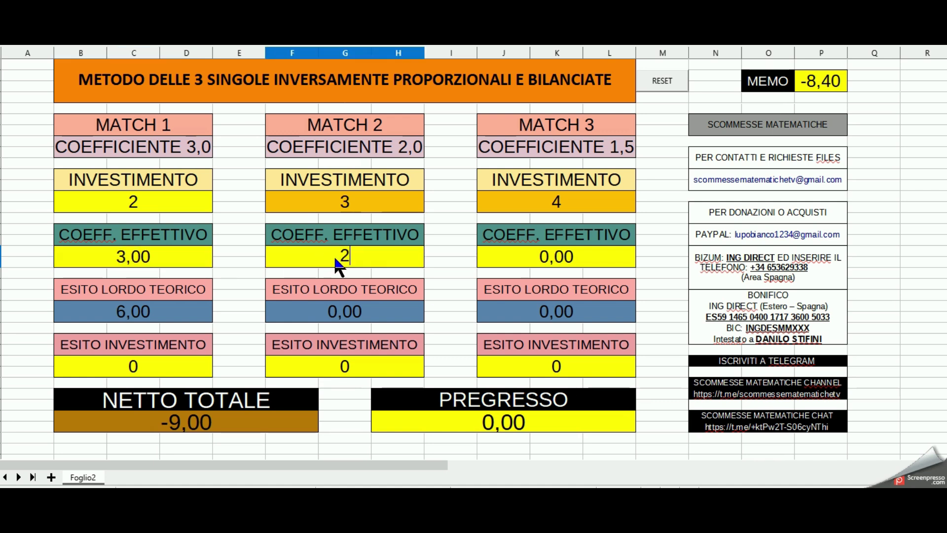
{"action": "left_click", "coordinate": [542, 257]}
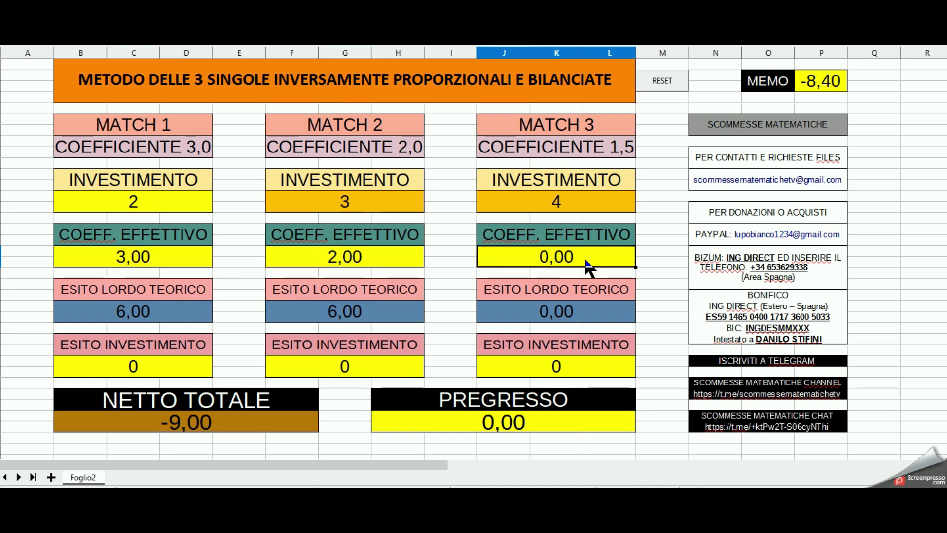
{"action": "type", "text": "1,5"}
{"action": "key", "text": "Return"}
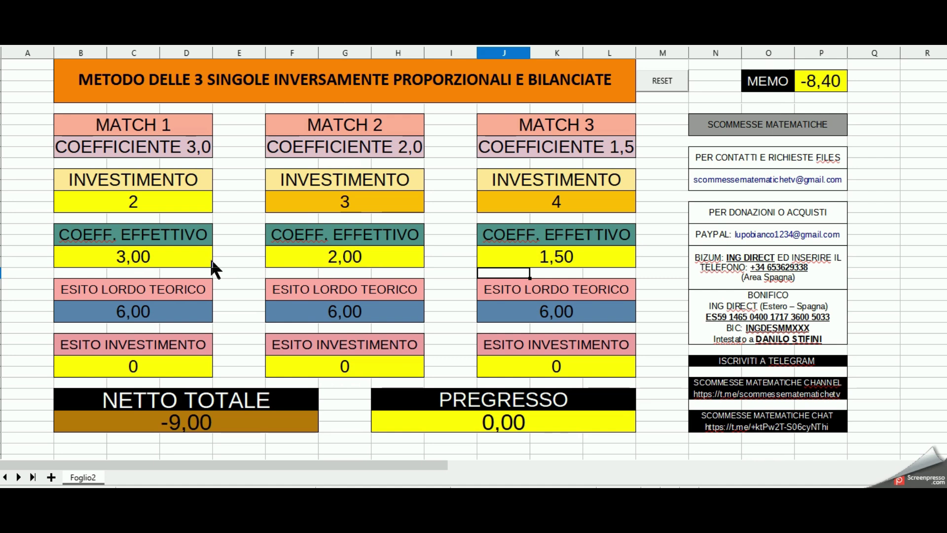
Enter -8,40 as the PREGRESSO previous balance.
{"action": "left_click", "coordinate": [488, 420]}
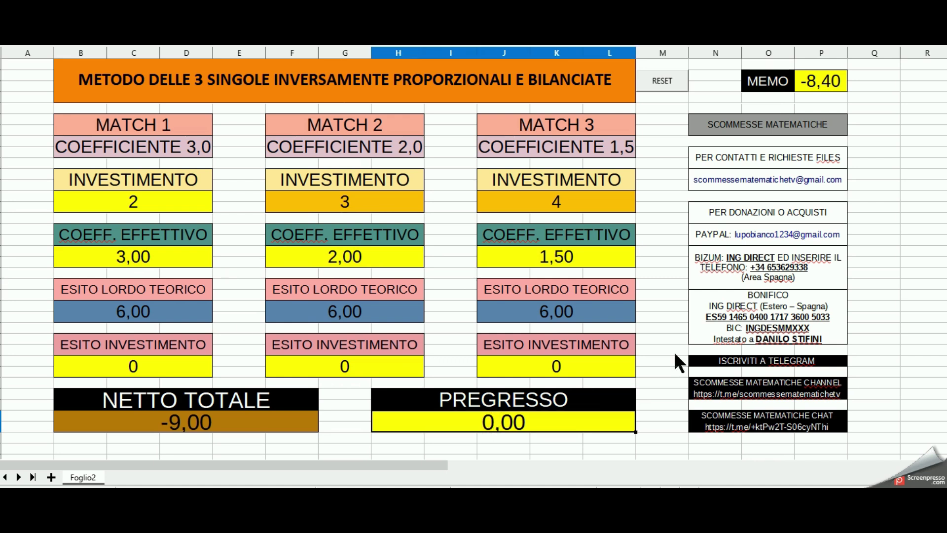
{"action": "type", "text": "-8,40"}
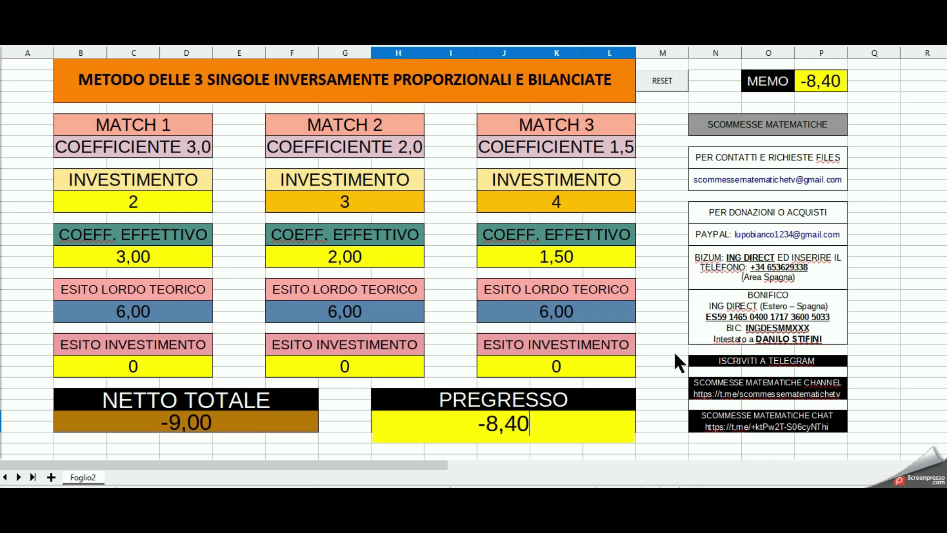
{"action": "key", "text": "Return"}
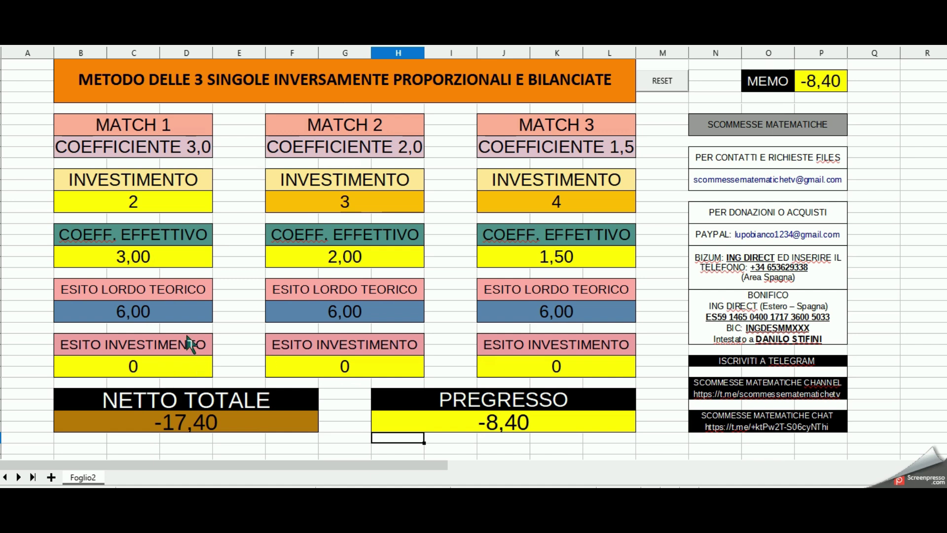
Enter ESITO INVESTIMENTO outcomes 2, 3 and 4 for the three matches.
{"action": "left_click", "coordinate": [147, 363]}
{"action": "type", "text": "2"}
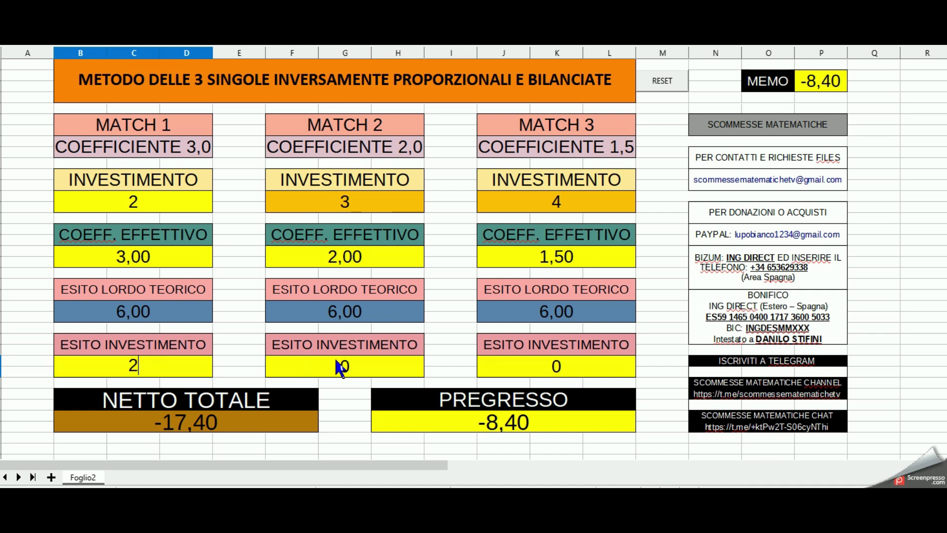
{"action": "left_click", "coordinate": [341, 365]}
{"action": "type", "text": "3"}
{"action": "left_click", "coordinate": [540, 365]}
{"action": "type", "text": "4"}
{"action": "key", "text": "Return"}
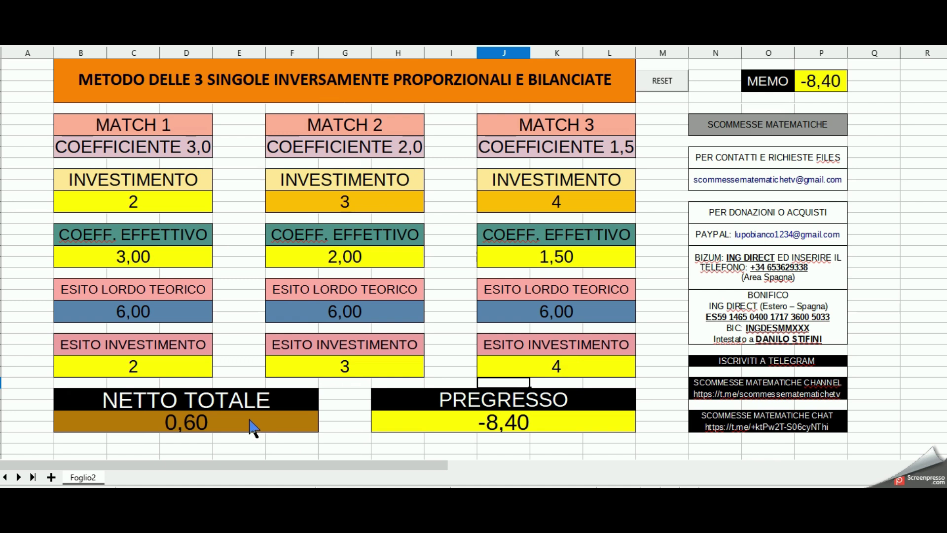
Change Match 2's ESITO INVESTIMENTO outcome to 0.
{"action": "left_click", "coordinate": [309, 368]}
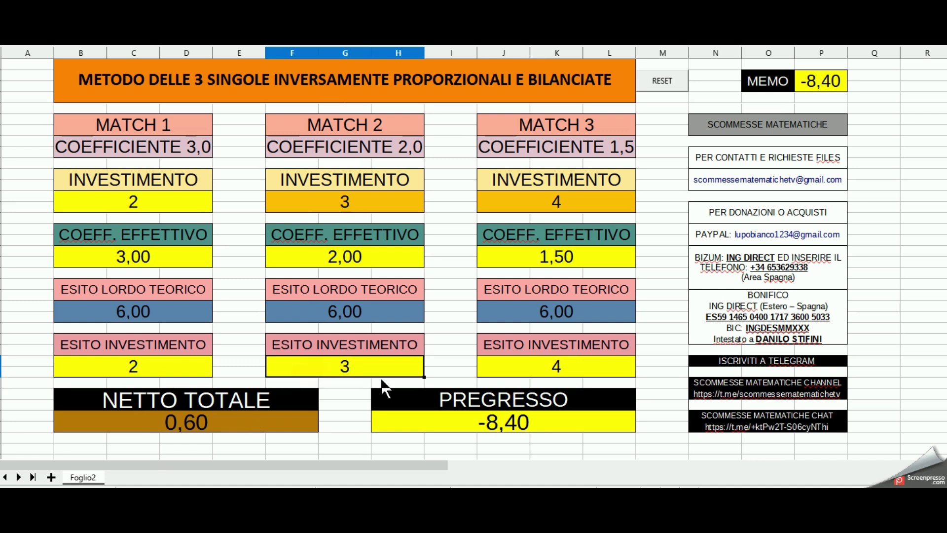
{"action": "type", "text": "0"}
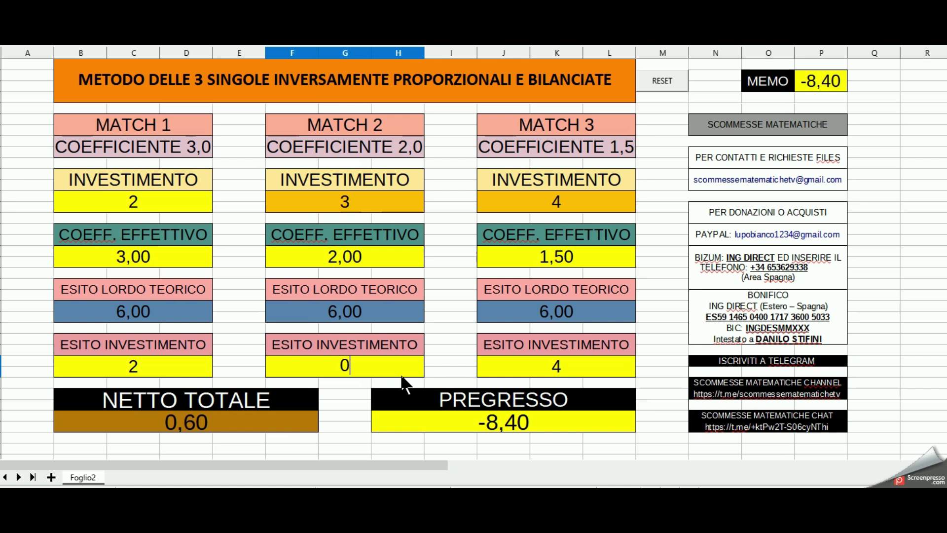
{"action": "key", "text": "Return"}
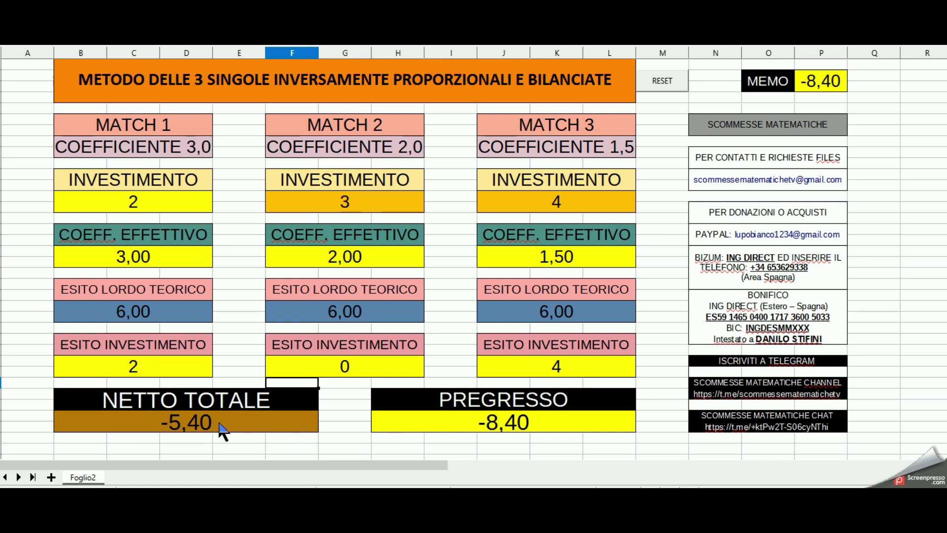
Set Match 1's ESITO INVESTIMENTO outcome to 0.
{"action": "left_click", "coordinate": [152, 366]}
{"action": "type", "text": "0"}
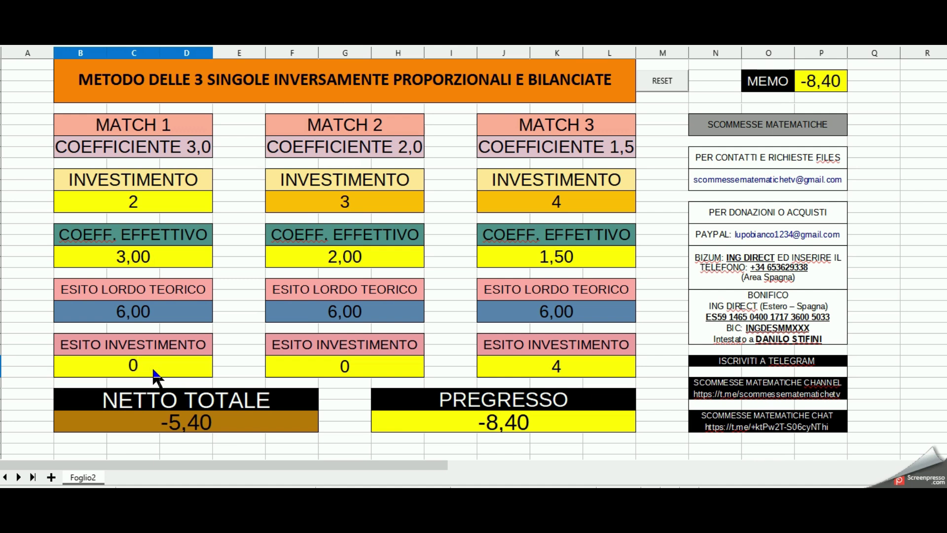
{"action": "key", "text": "Return"}
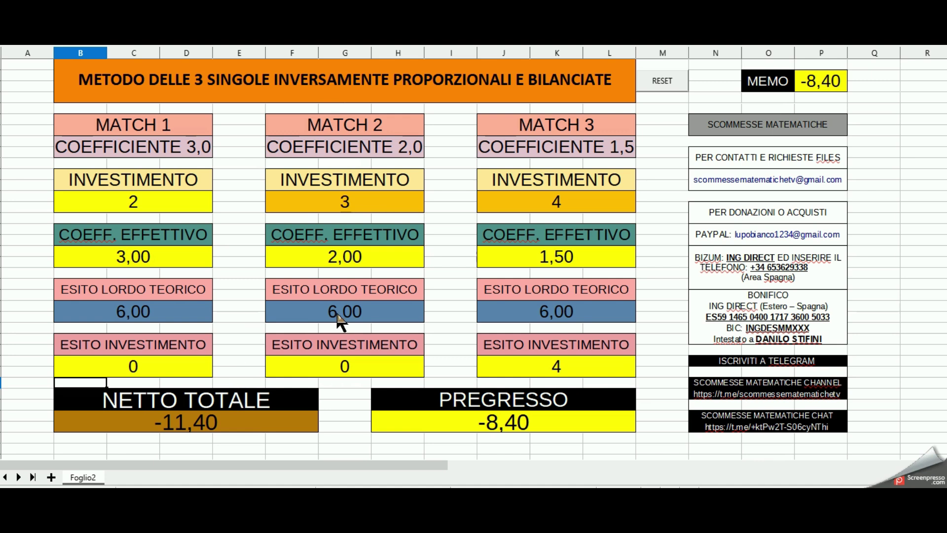
Press RESET to clear the calculator and pick 0 as Match 1's investment from its dropdown.
{"action": "left_click", "coordinate": [663, 81]}
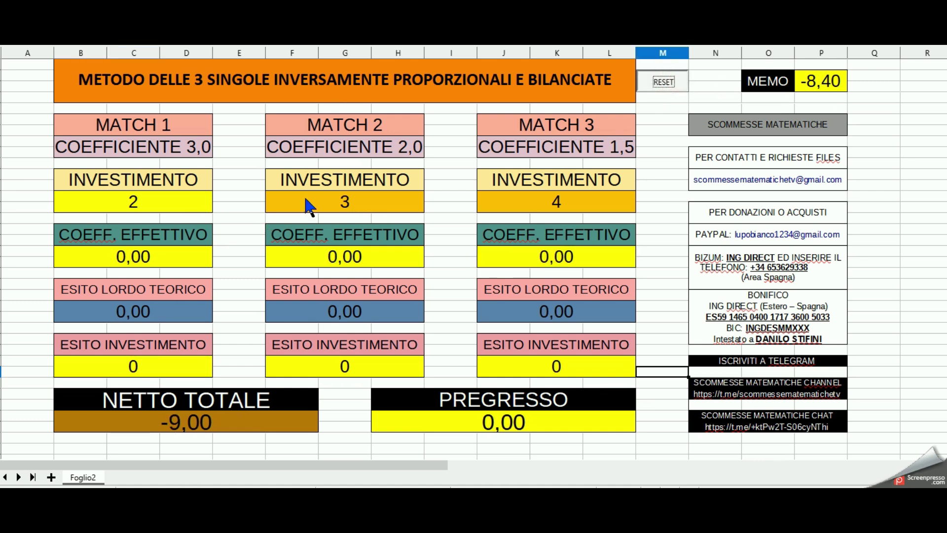
{"action": "left_click", "coordinate": [184, 197]}
{"action": "left_click", "coordinate": [217, 196]}
{"action": "left_click", "coordinate": [178, 219]}
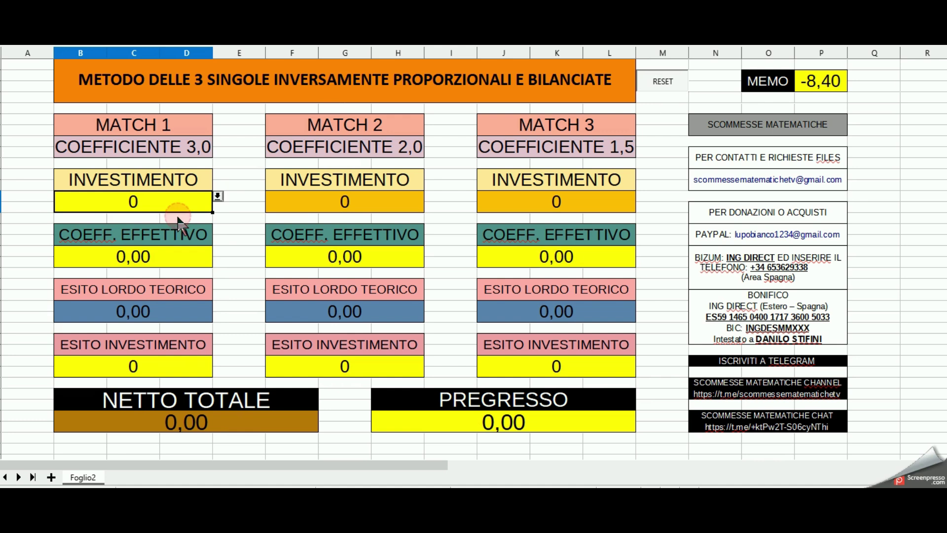
{"action": "left_click", "coordinate": [240, 220]}
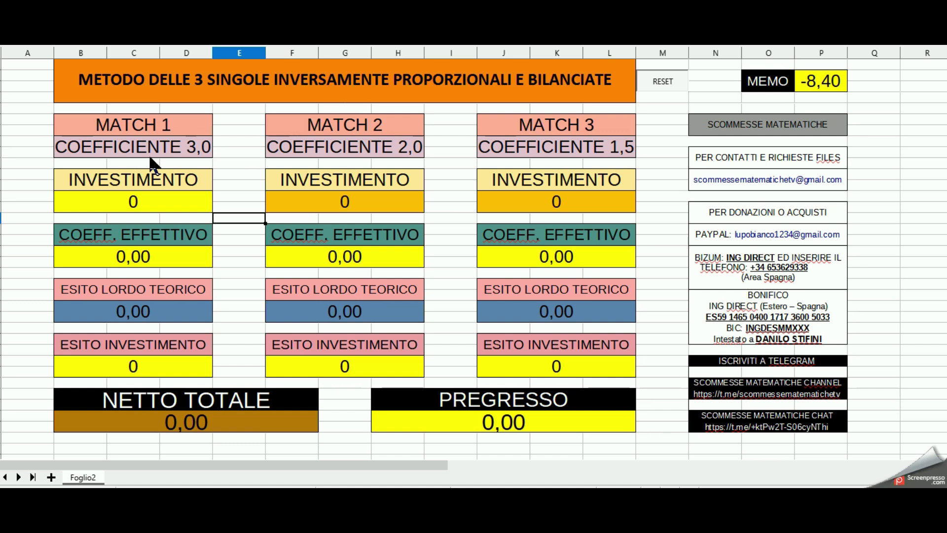
{"action": "left_click", "coordinate": [241, 208]}
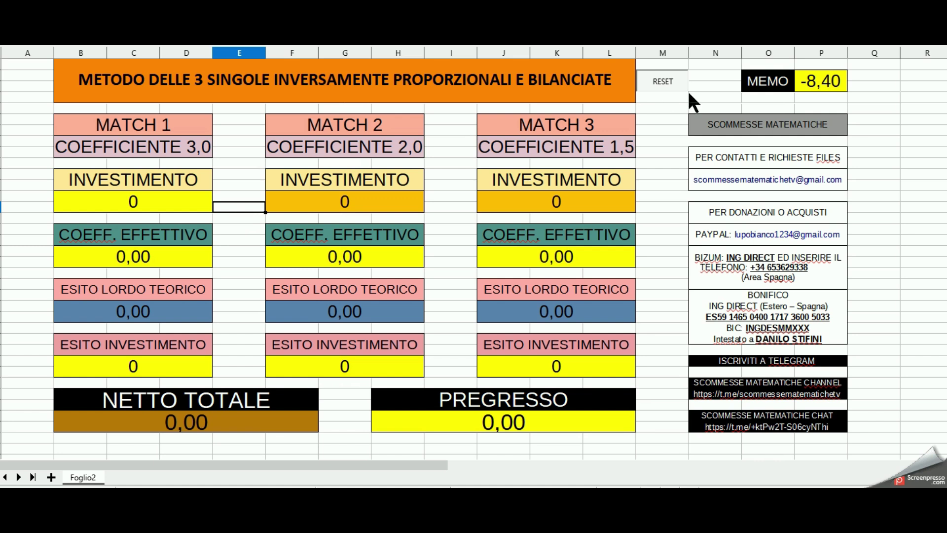
Set the MEMO value in P2 to 0.
{"action": "left_click", "coordinate": [811, 80]}
{"action": "type", "text": "0"}
{"action": "key", "text": "Return"}
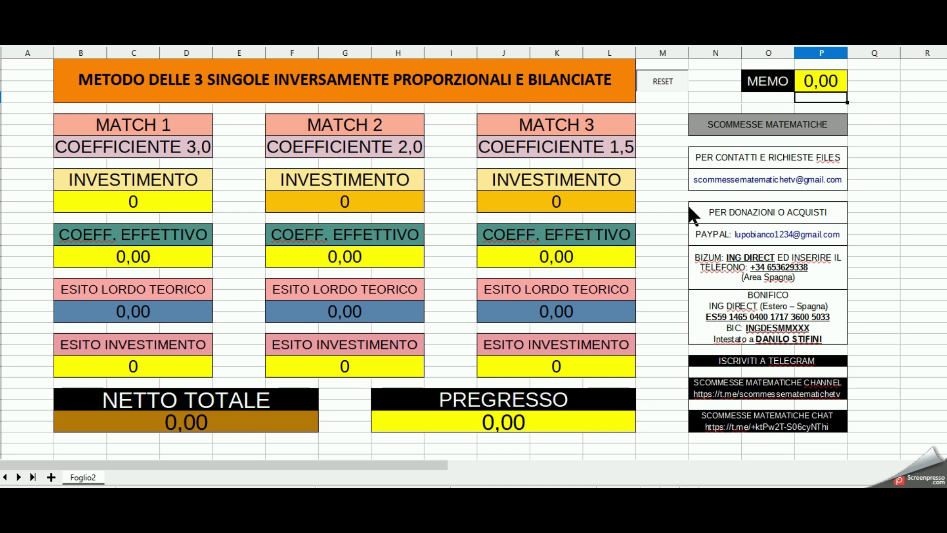
Select and deselect the donation details block, then open the Strumenti menu.
{"action": "mouse_move", "coordinate": [680, 206]}
{"action": "left_mouse_down"}
{"action": "mouse_move", "coordinate": [853, 331]}
{"action": "mouse_move", "coordinate": [852, 341]}
{"action": "left_mouse_up"}
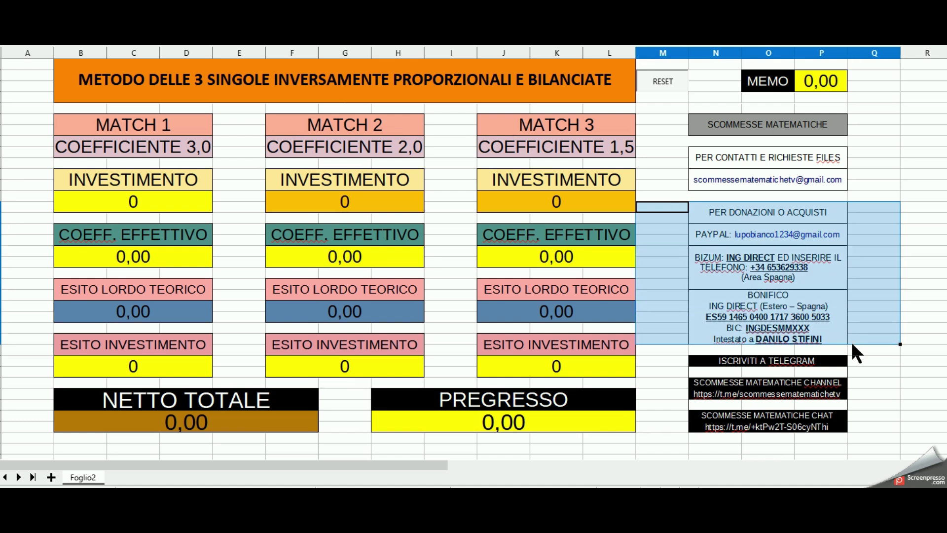
{"action": "left_click", "coordinate": [677, 274]}
{"action": "left_click", "coordinate": [673, 296]}
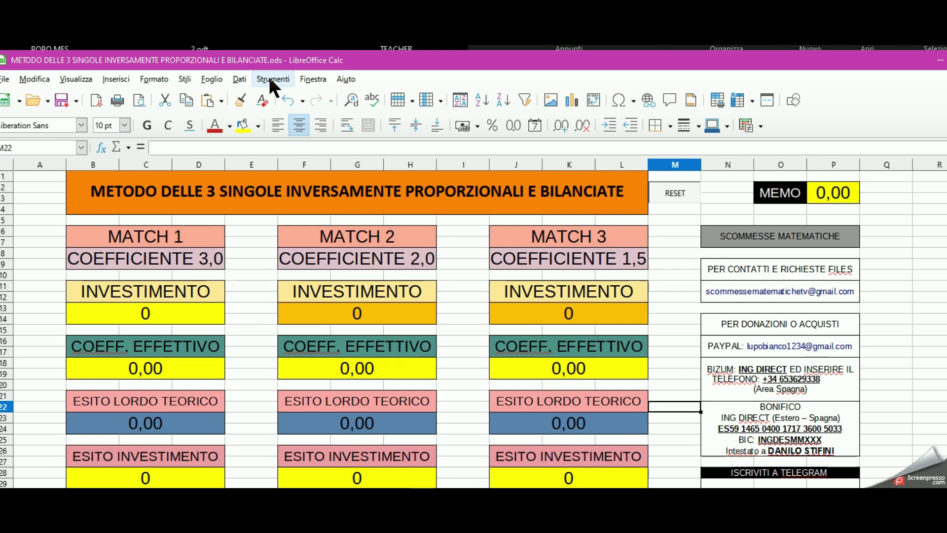
{"action": "left_click", "coordinate": [272, 81]}
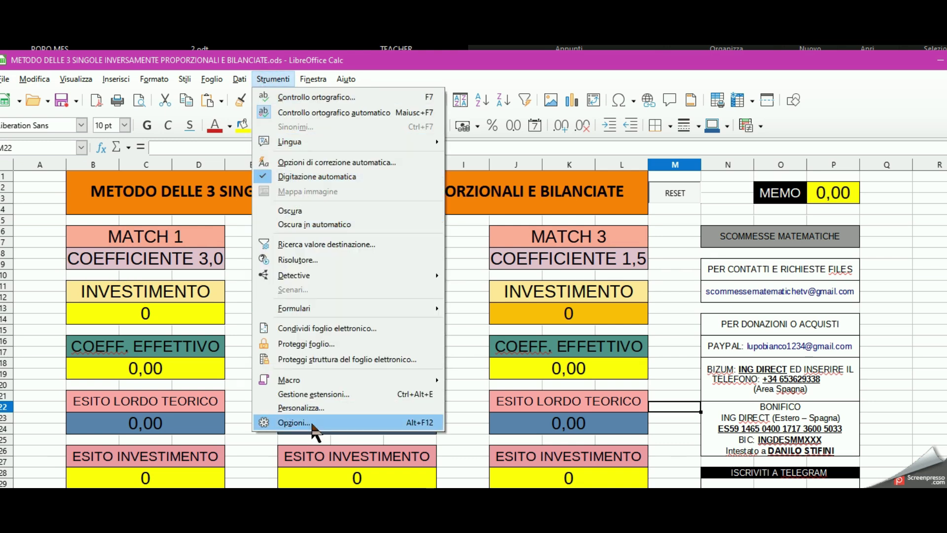
Open Strumenti > Opzioni and go to the LibreOffice > Sicurezza page.
{"action": "left_click", "coordinate": [312, 425]}
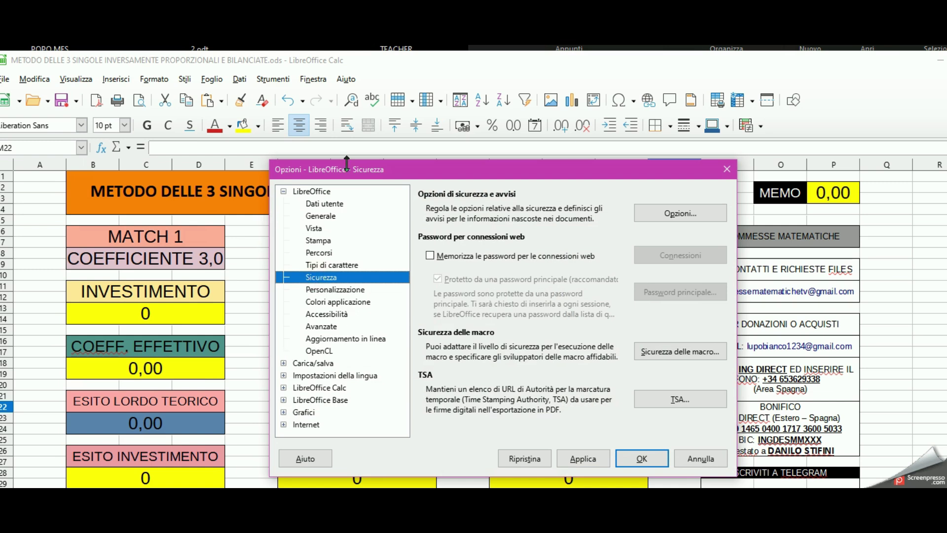
{"action": "left_click", "coordinate": [283, 191]}
{"action": "left_click", "coordinate": [283, 191]}
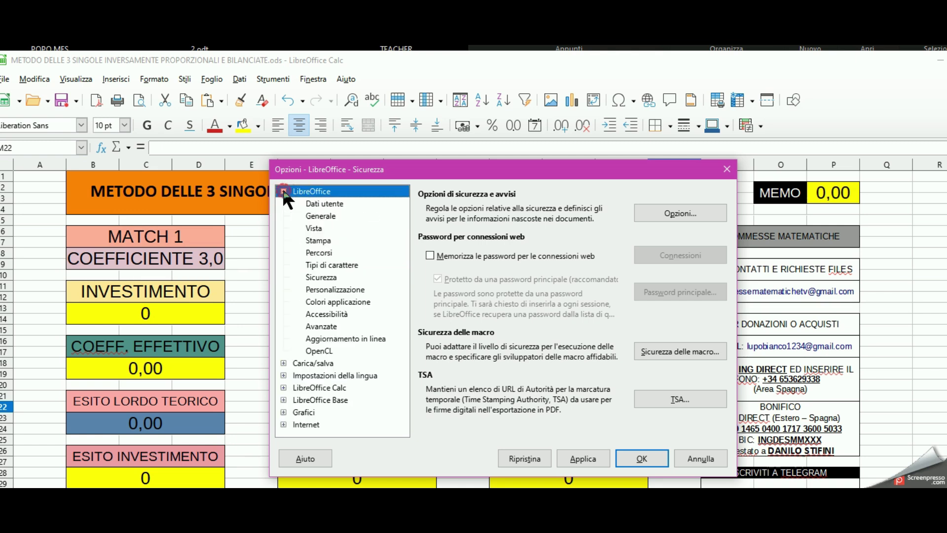
{"action": "left_click", "coordinate": [328, 278]}
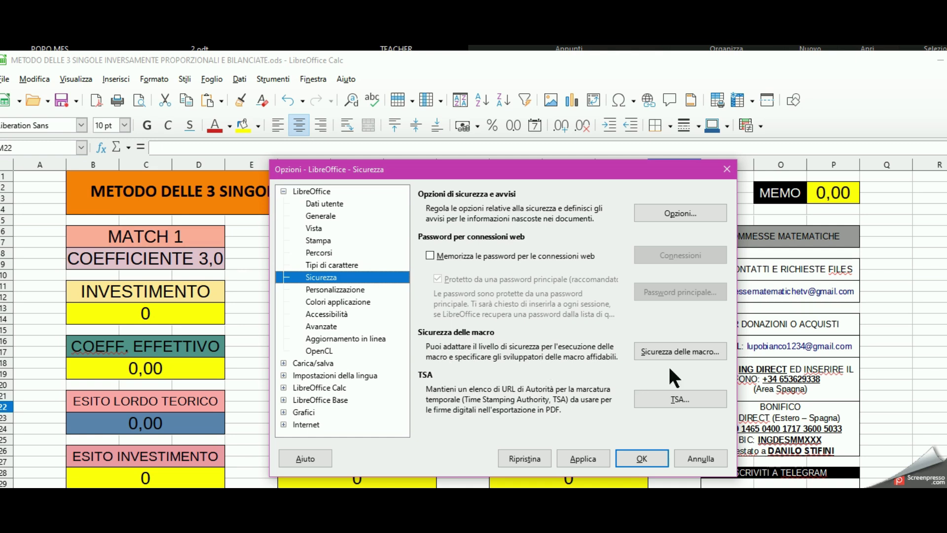
Add the MAXMATH folder as a trusted macro location, keeping the security level at Basso.
{"action": "left_click", "coordinate": [696, 351]}
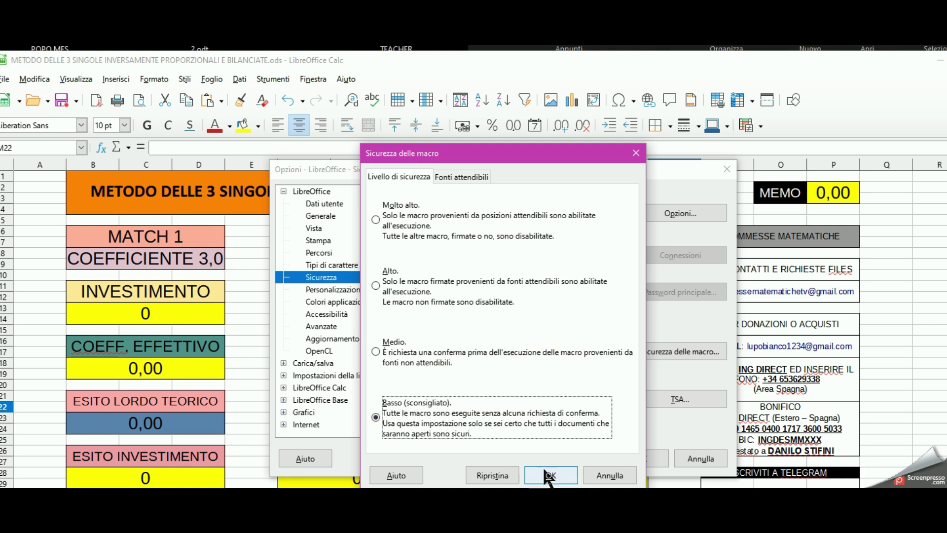
{"action": "left_click", "coordinate": [463, 178]}
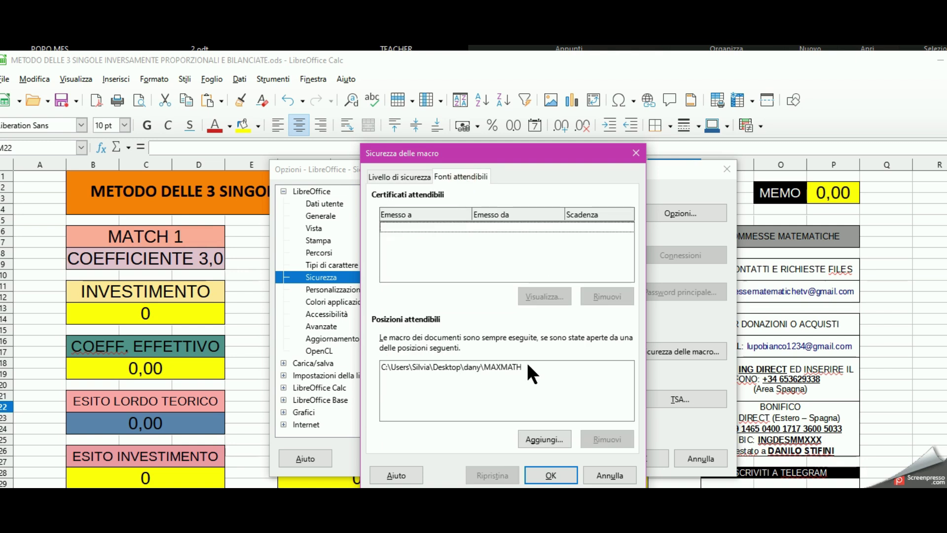
{"action": "left_click", "coordinate": [532, 441]}
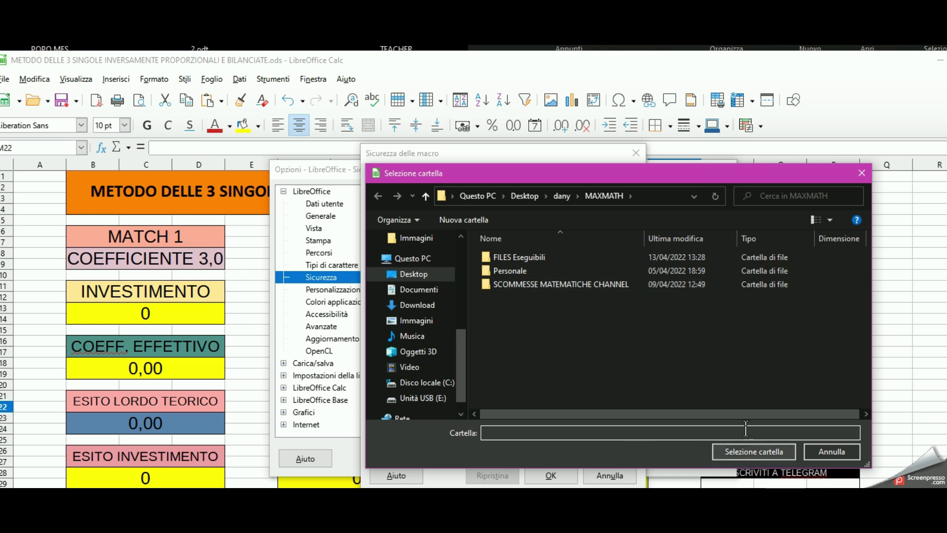
{"action": "left_click", "coordinate": [838, 453]}
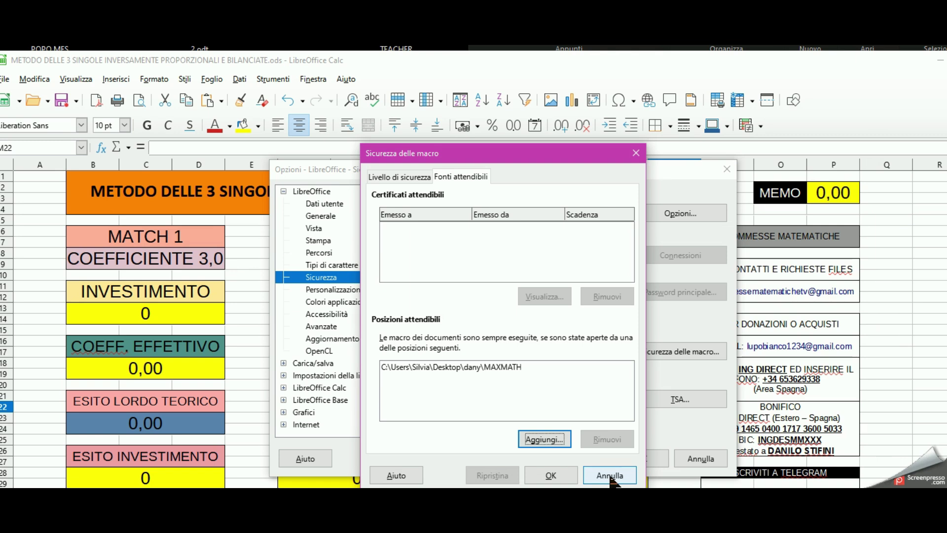
{"action": "left_click", "coordinate": [609, 475]}
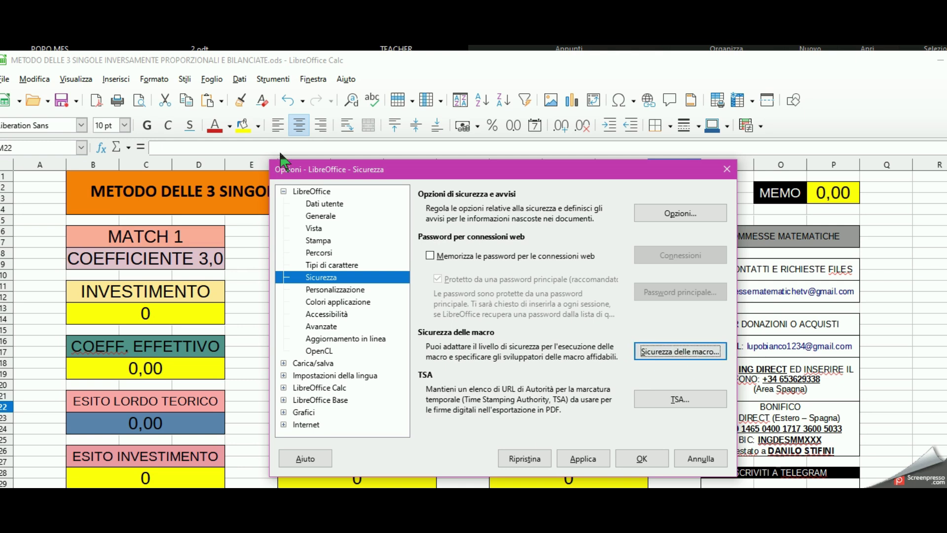
{"action": "left_click", "coordinate": [691, 352]}
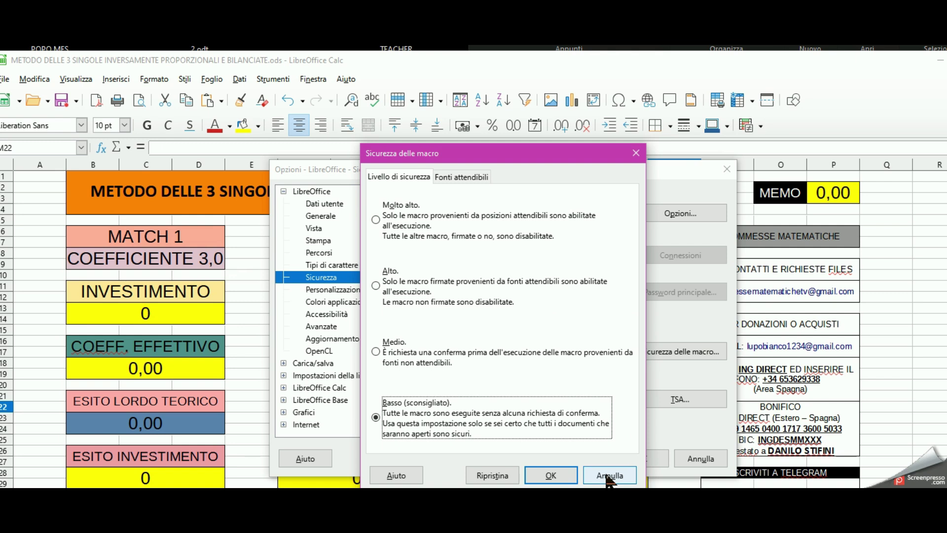
{"action": "left_click", "coordinate": [608, 477]}
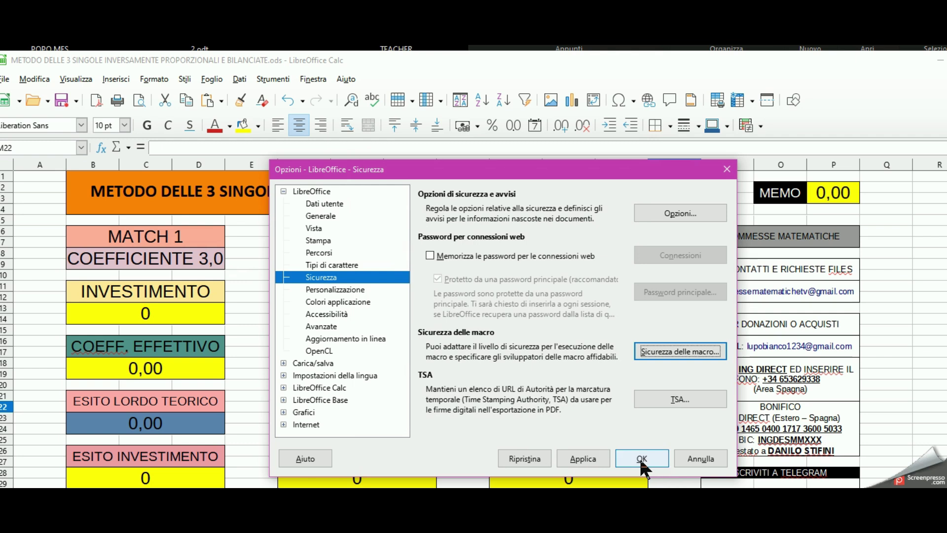
Confirm the Sicurezza options with OK and return to the betting sheet.
{"action": "left_click", "coordinate": [583, 458]}
{"action": "left_click", "coordinate": [652, 459]}
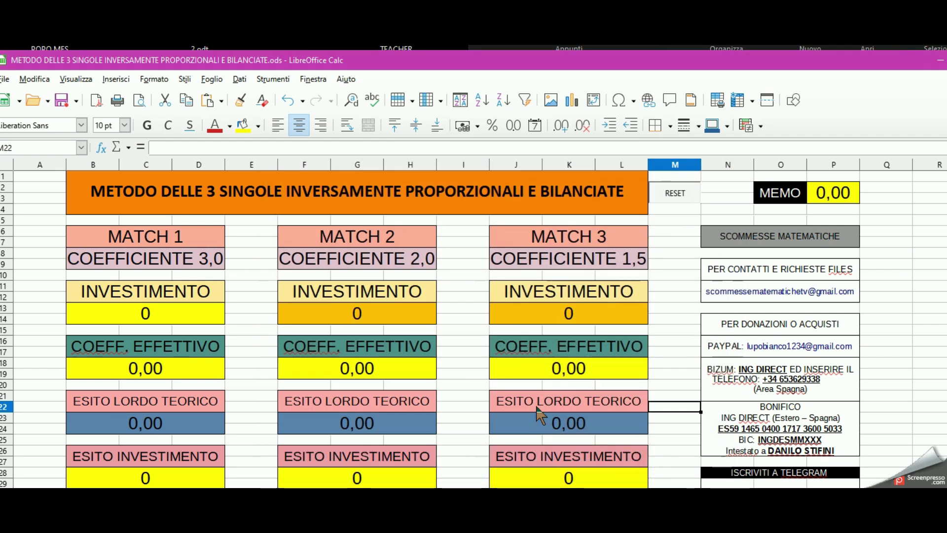
{"action": "scroll", "coordinate": [539, 321], "scroll_direction": "down", "scroll_amount": 1}
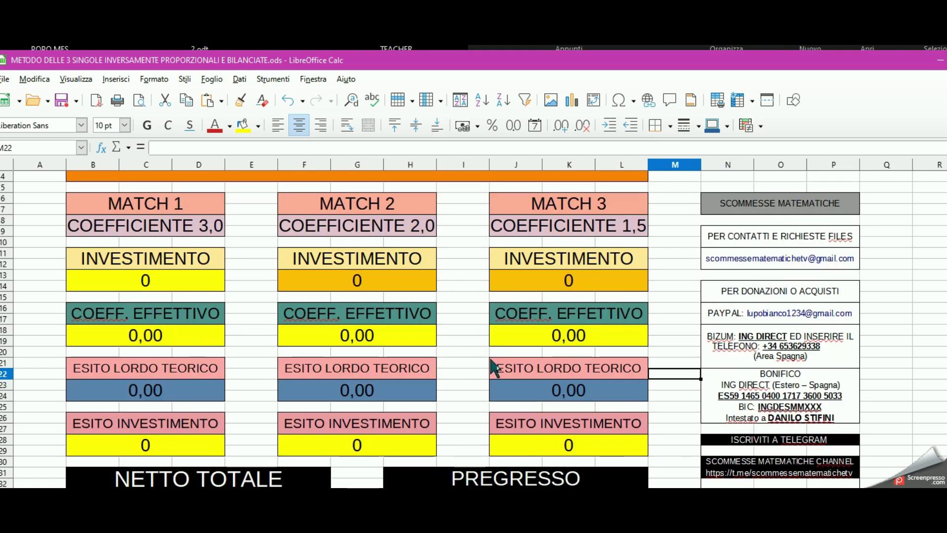
{"action": "scroll", "coordinate": [379, 368], "scroll_direction": "up", "scroll_amount": 1}
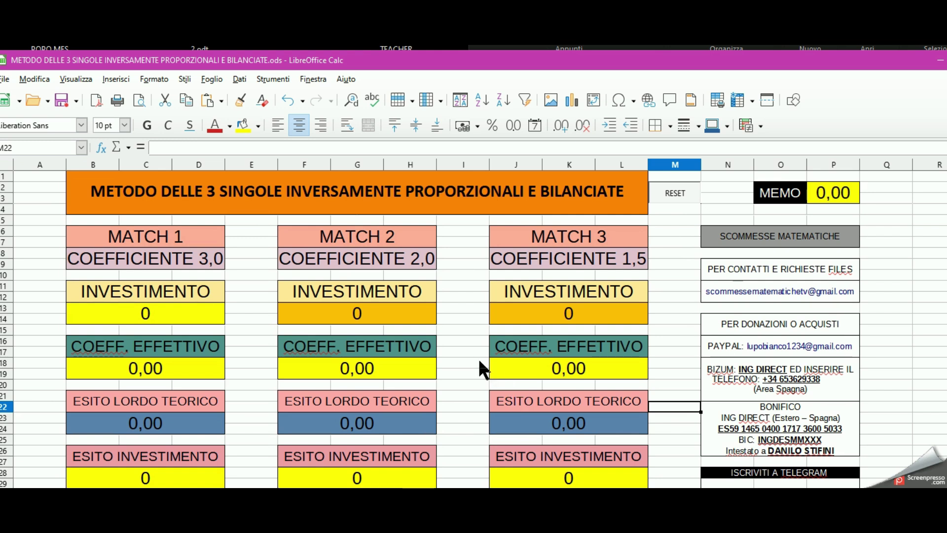
{"action": "left_click", "coordinate": [394, 125]}
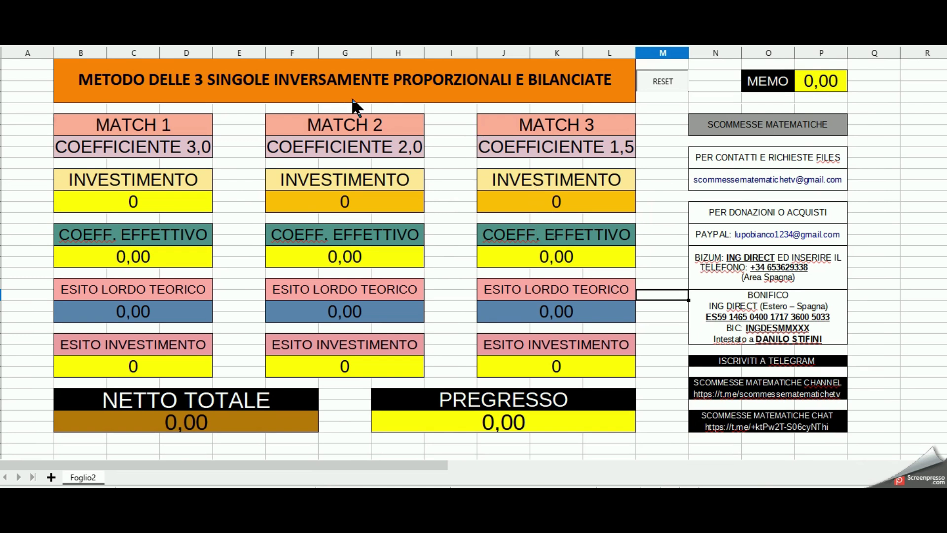
Choose 2 as MATCH 1's investment from its dropdown list.
{"action": "left_click", "coordinate": [147, 200]}
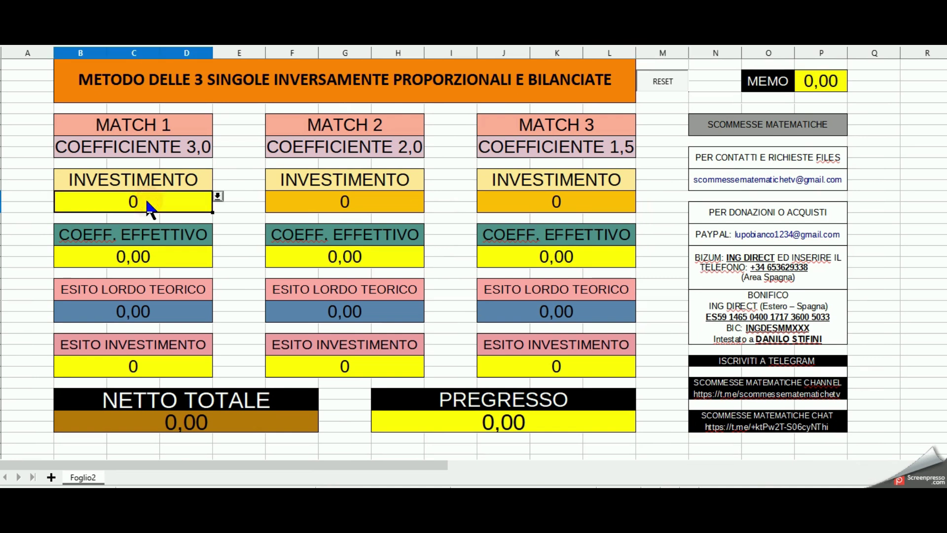
{"action": "left_click", "coordinate": [218, 197]}
{"action": "left_click", "coordinate": [155, 230]}
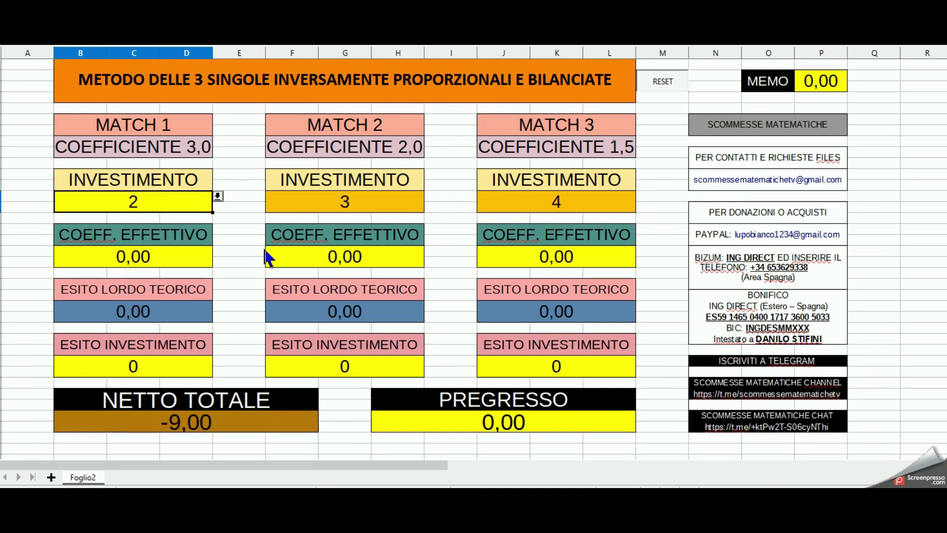
Enter effective odds 3, 2 and 1,5 for the three matches.
{"action": "left_click", "coordinate": [140, 257]}
{"action": "type", "text": "3"}
{"action": "left_click", "coordinate": [319, 258]}
{"action": "type", "text": "2"}
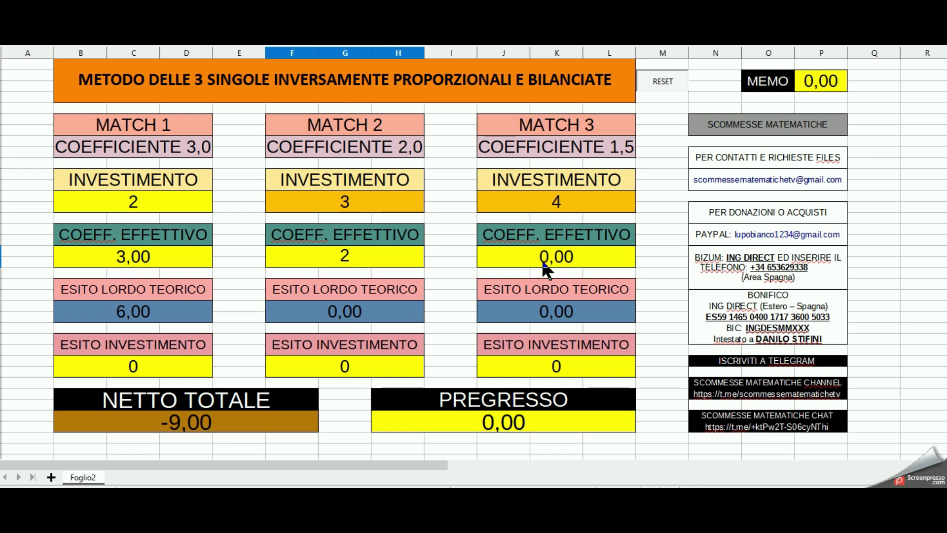
{"action": "left_click", "coordinate": [542, 259]}
{"action": "type", "text": "1,5"}
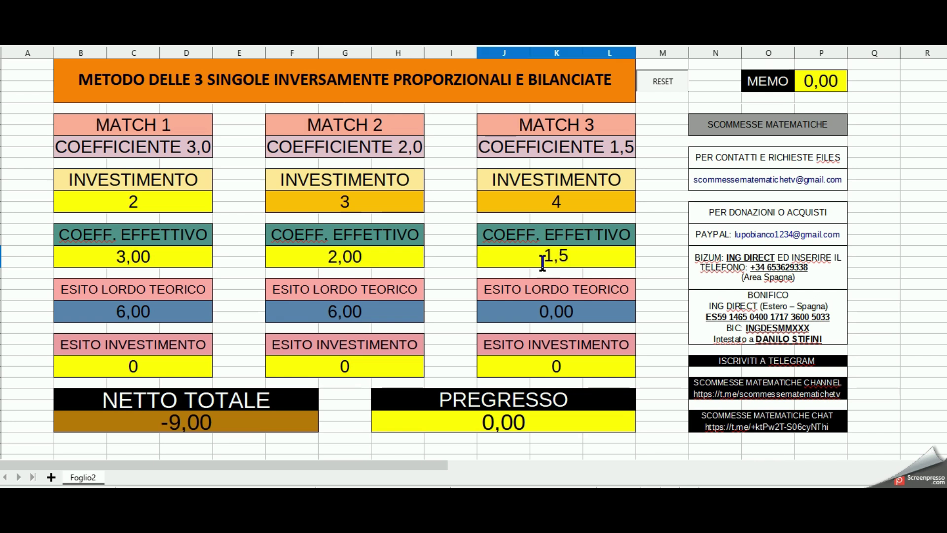
{"action": "key", "text": "Return"}
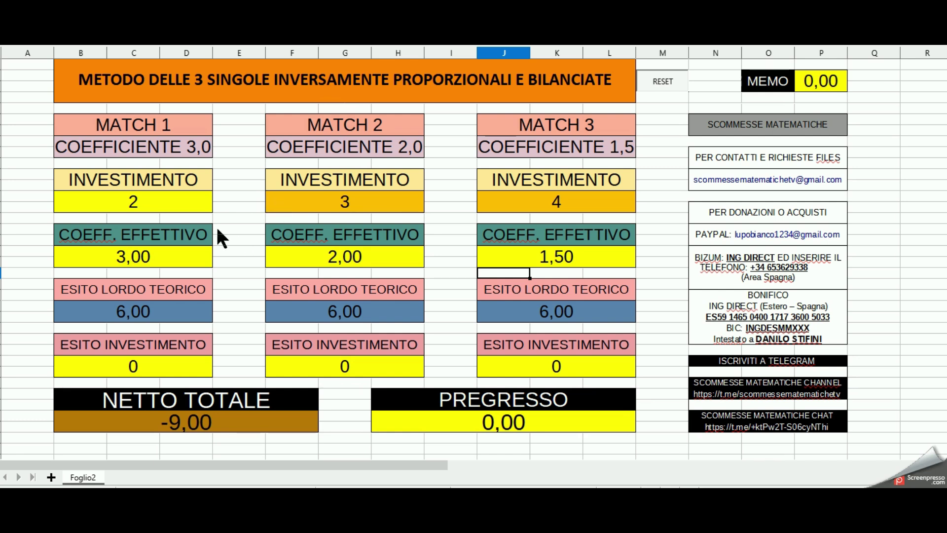
{"action": "left_click", "coordinate": [168, 208]}
{"action": "left_click", "coordinate": [217, 195]}
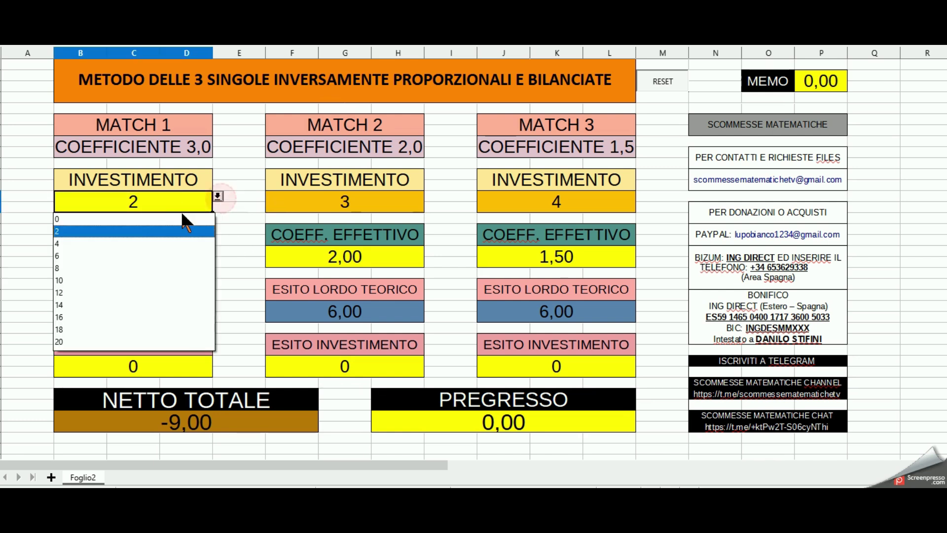
{"action": "left_click", "coordinate": [218, 196]}
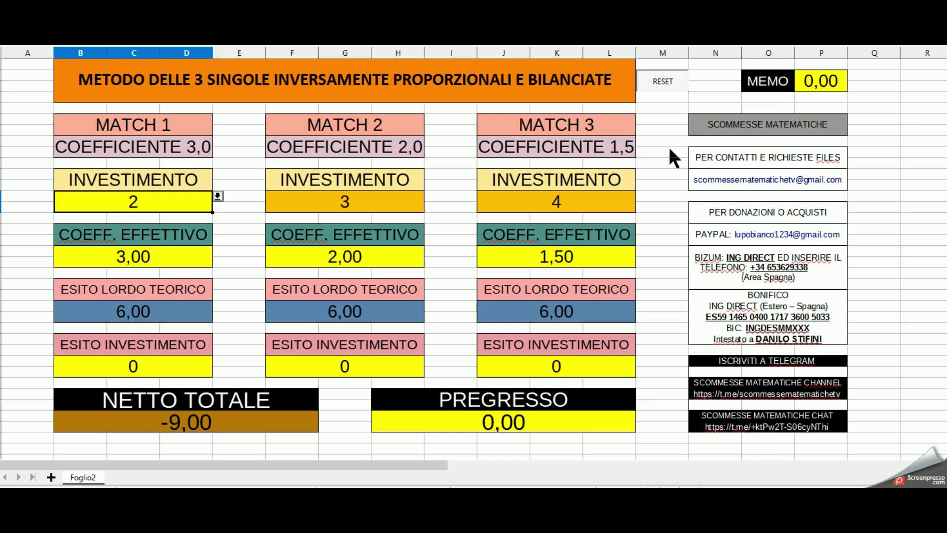
{"action": "left_click_drag", "start_coordinate": [670, 149], "coordinate": [763, 345]}
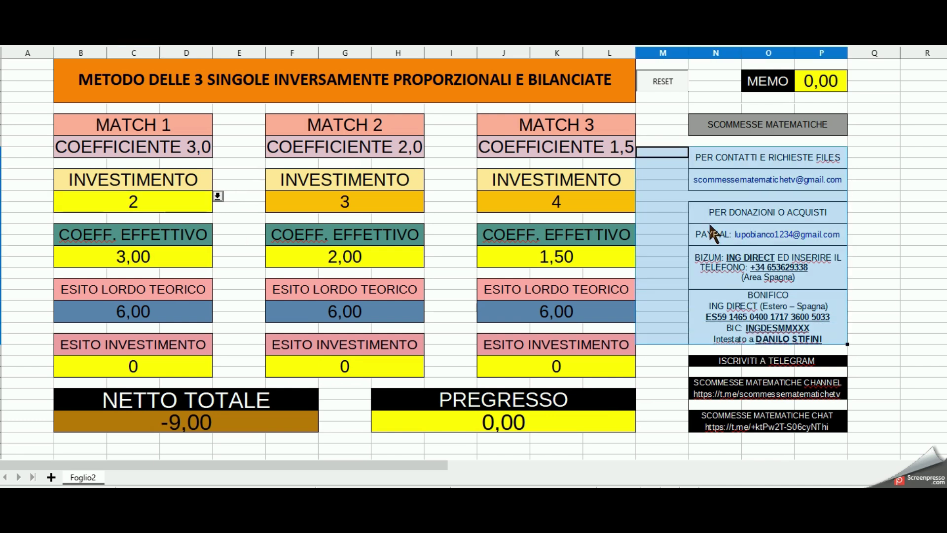
{"action": "mouse_move", "coordinate": [674, 360]}
{"action": "left_mouse_down"}
{"action": "mouse_move", "coordinate": [706, 367]}
{"action": "mouse_move", "coordinate": [809, 440]}
{"action": "left_mouse_up"}
Clear the current range selection by clicking an empty cell.
{"action": "left_click", "coordinate": [876, 405]}
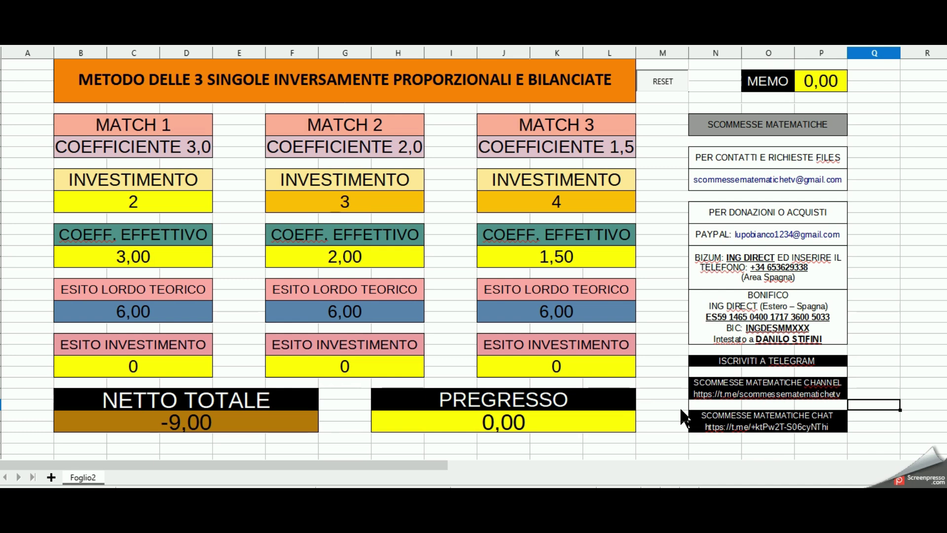
Run the RESET macro and set the MATCH 1 investment to 0 from its dropdown.
{"action": "left_click", "coordinate": [664, 82]}
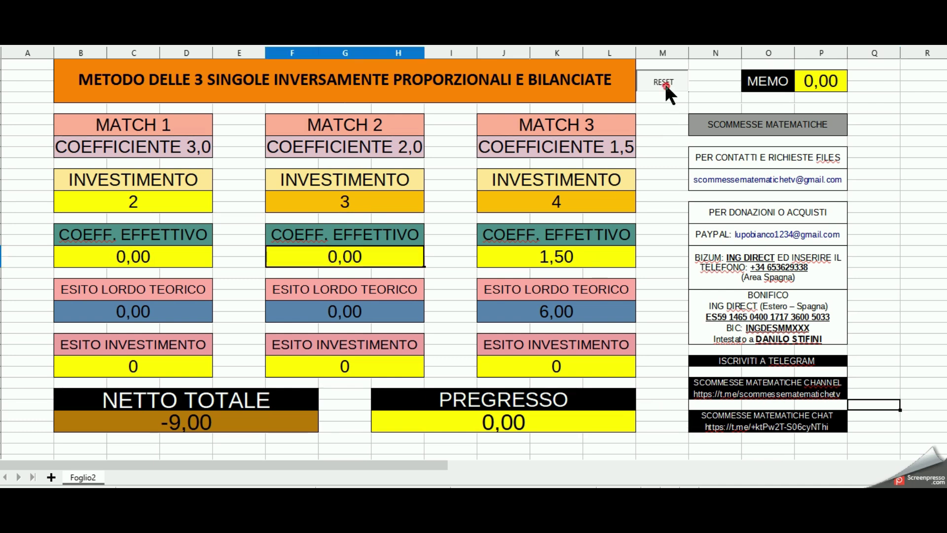
{"action": "left_click", "coordinate": [180, 197]}
{"action": "left_click", "coordinate": [218, 196]}
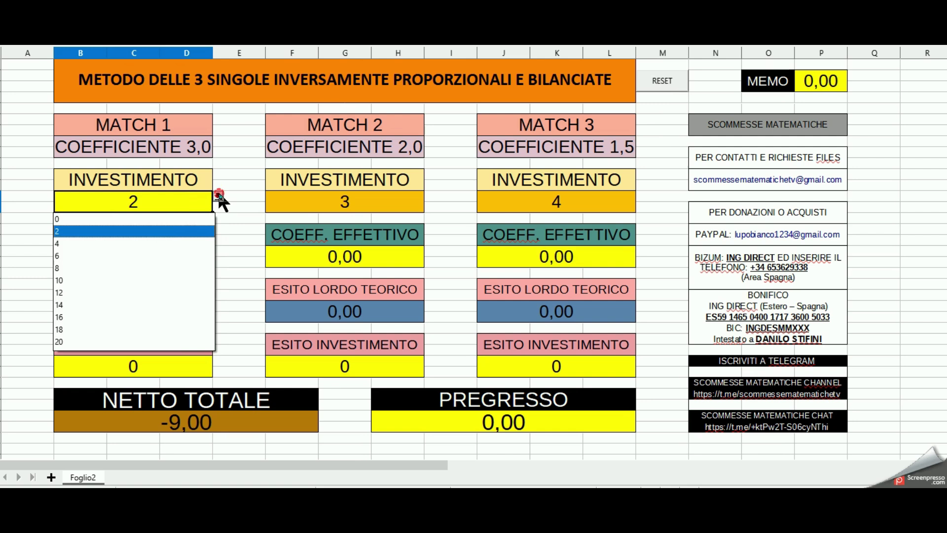
{"action": "left_click", "coordinate": [178, 220]}
{"action": "left_click", "coordinate": [239, 229]}
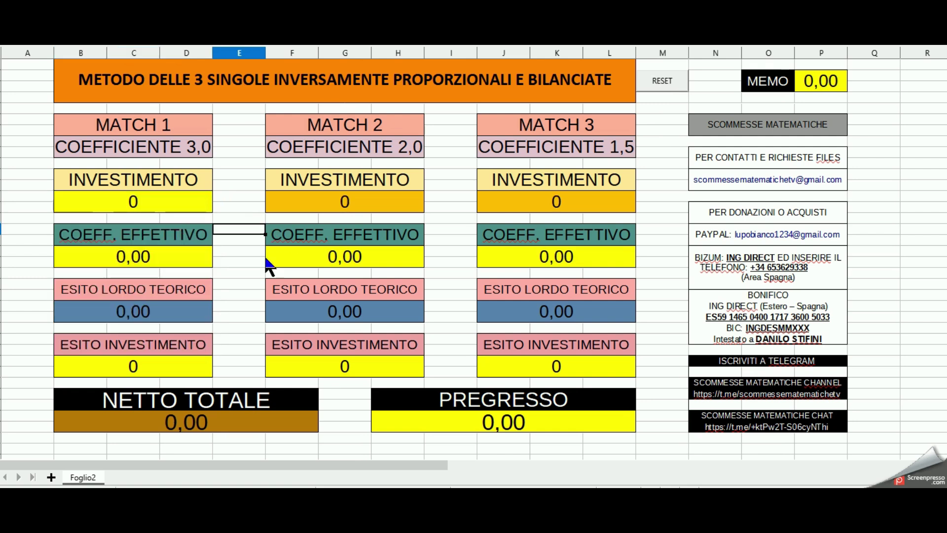